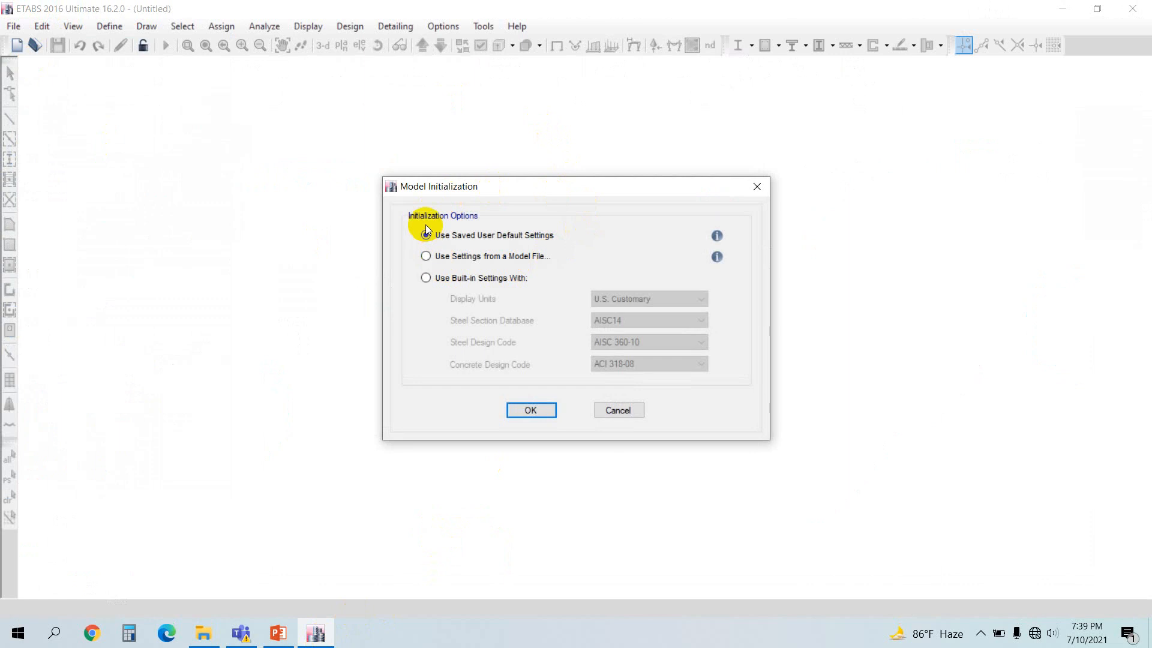
Initialize the new model with built-in settings, using U.S. Customary display units and the ACI 318-08 concrete design code
click(427, 282)
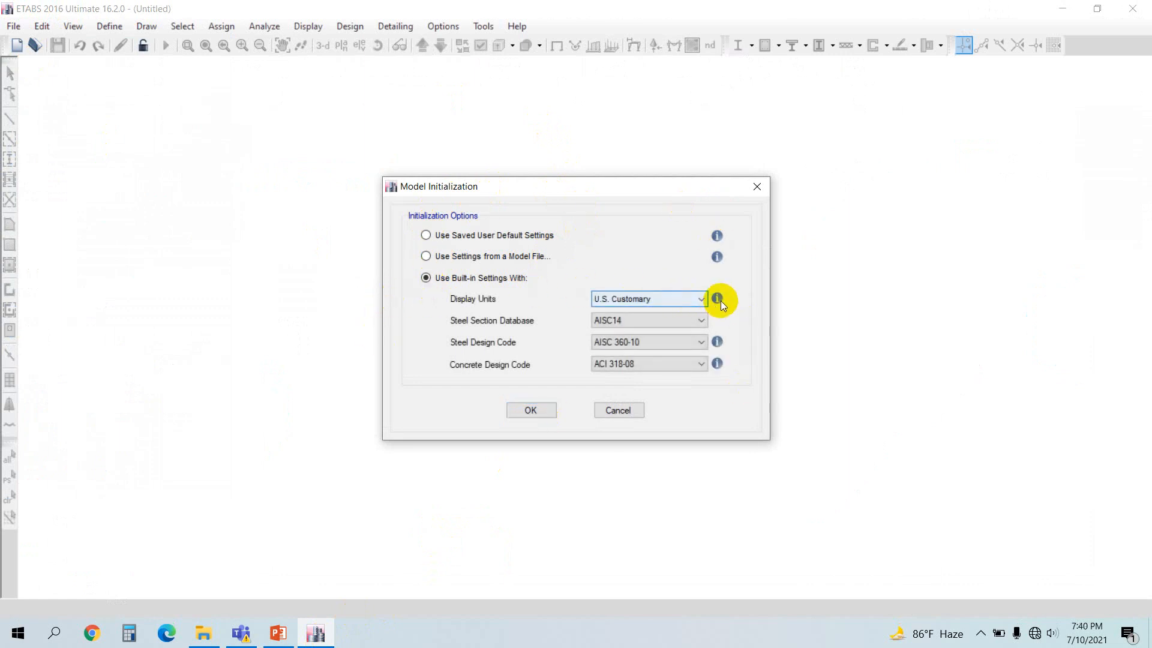
click(702, 299)
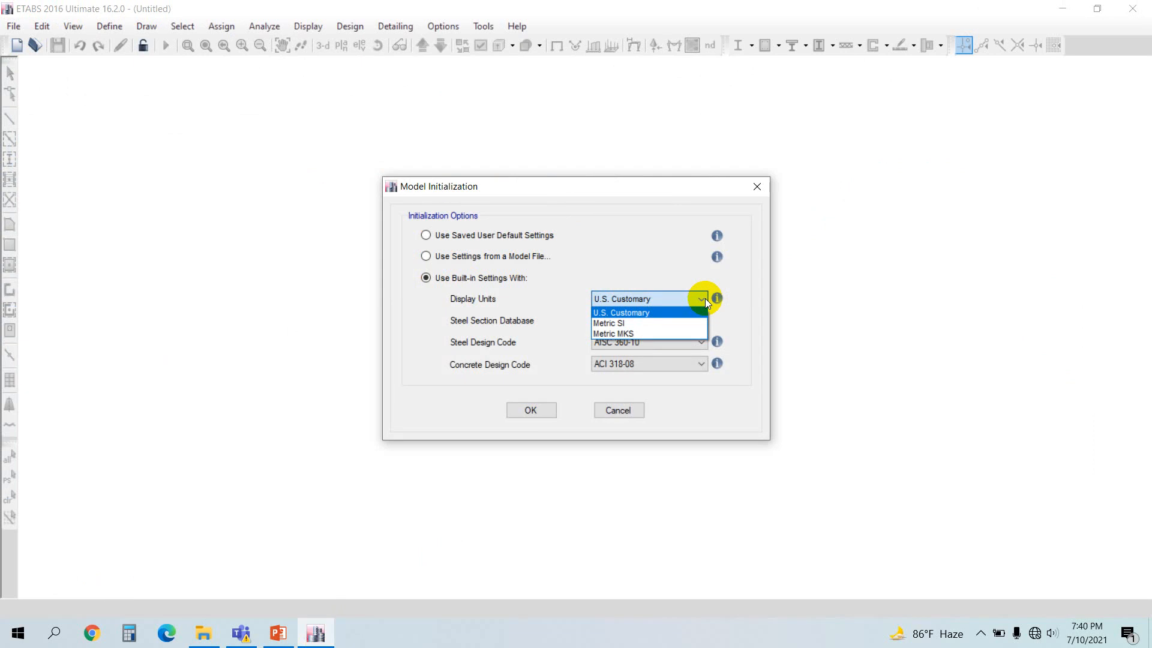
click(645, 313)
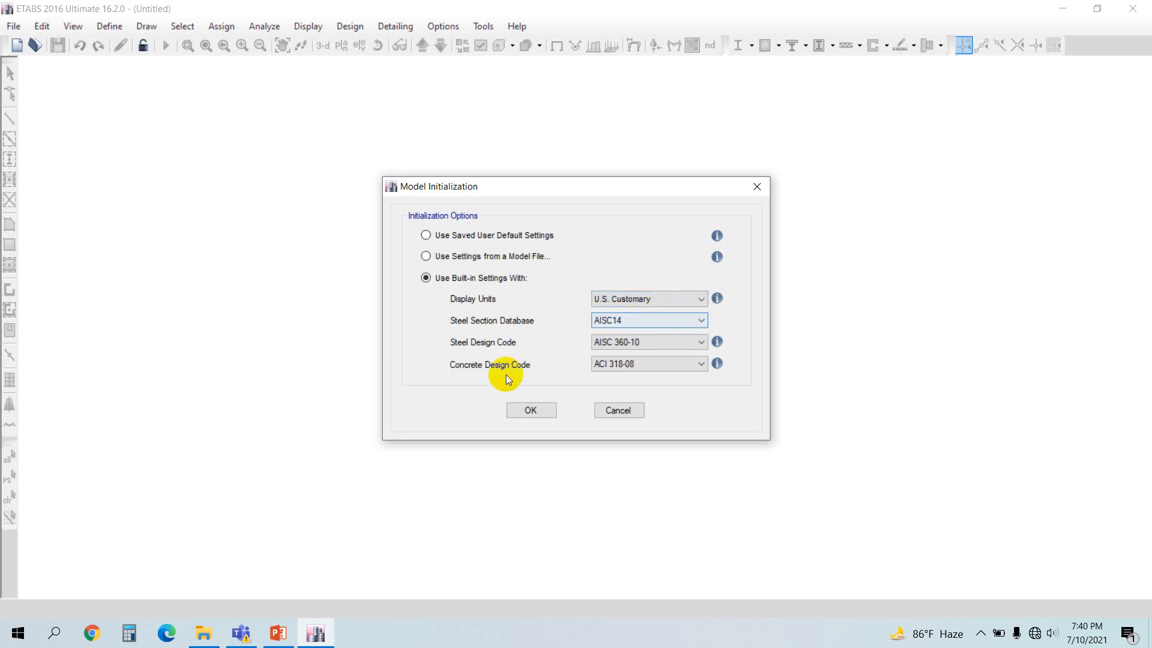
click(667, 368)
click(649, 397)
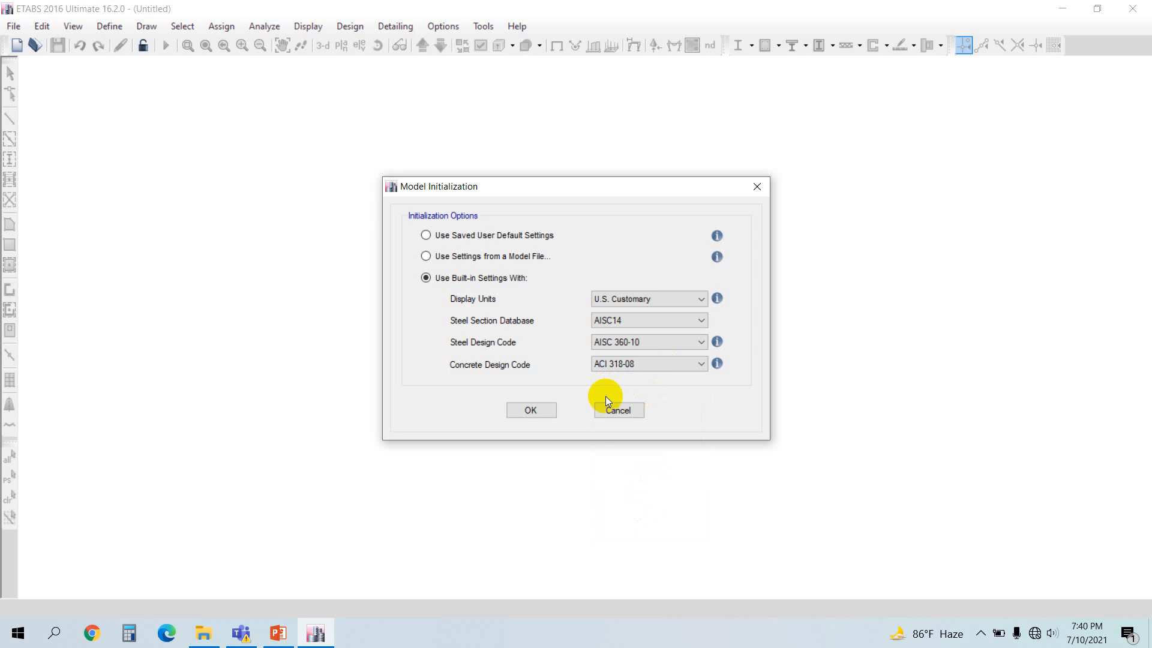
click(531, 410)
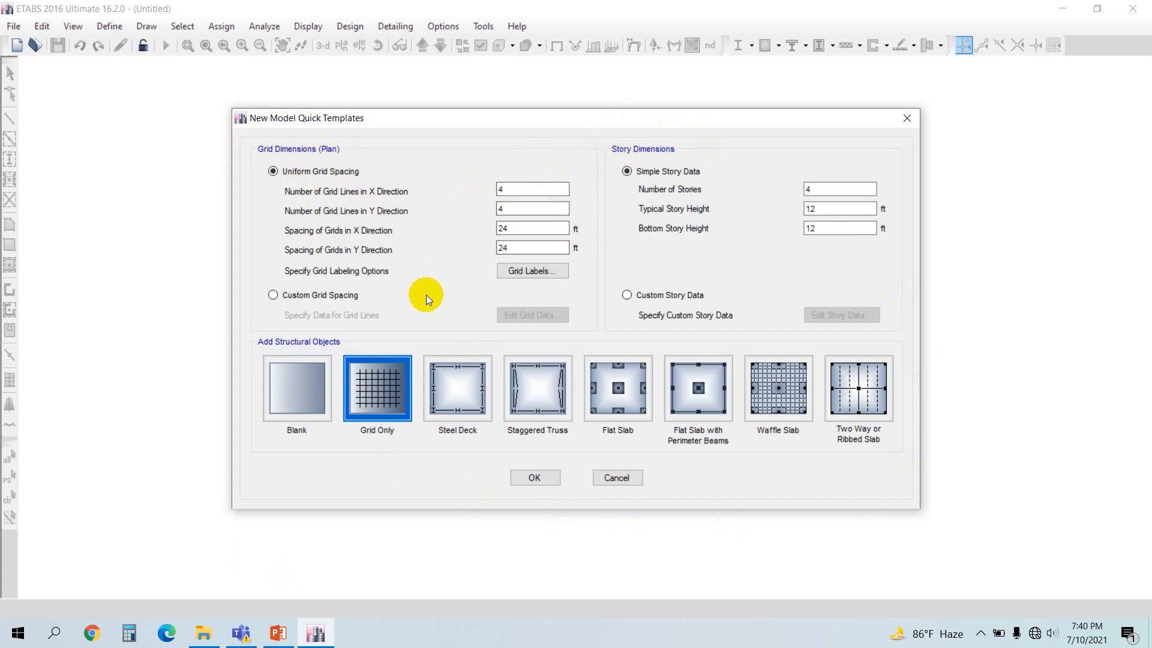
Switch to PowerPoint and examine the grid layout on the Plan for Analysis slide, then return to ETABS
click(278, 633)
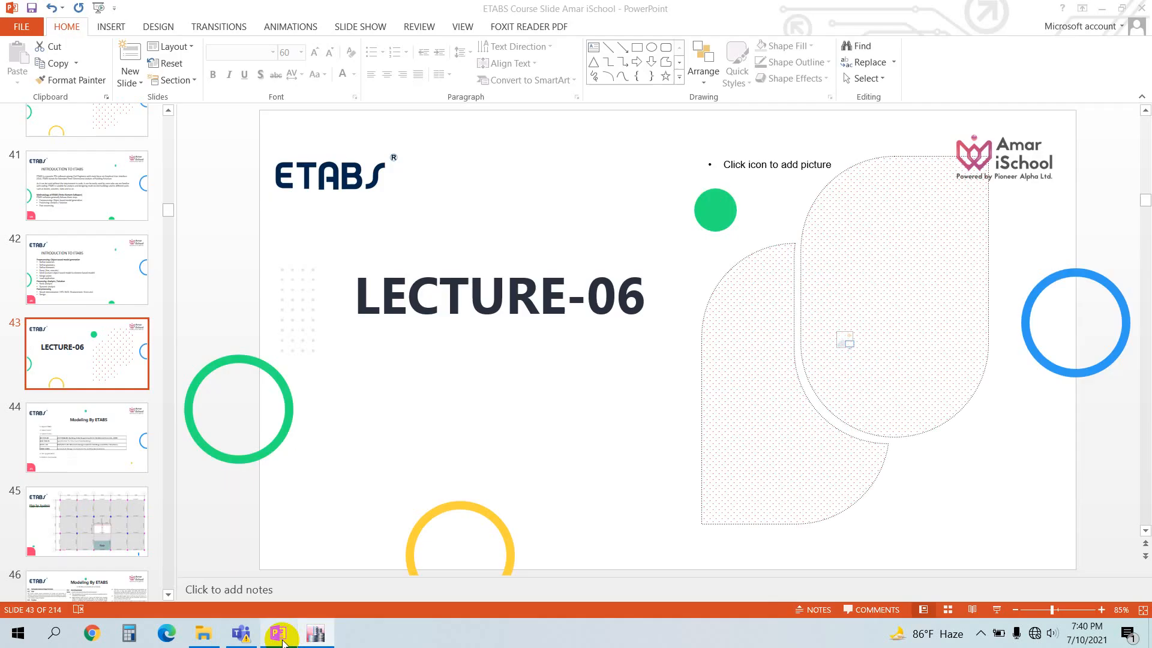
click(120, 548)
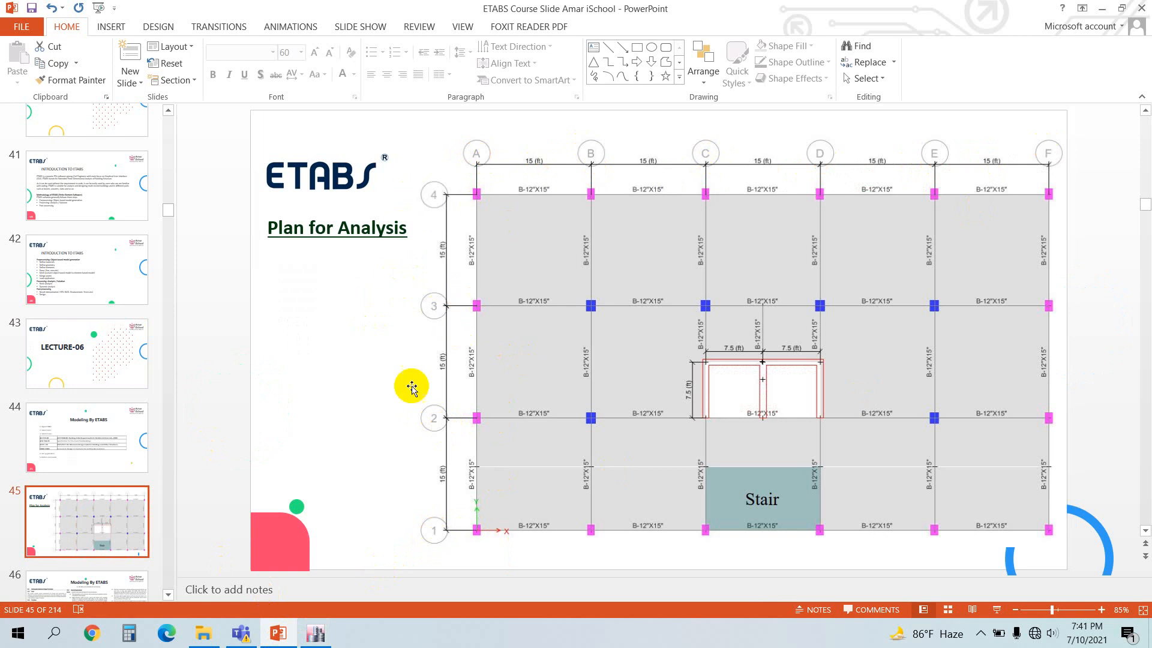
click(322, 639)
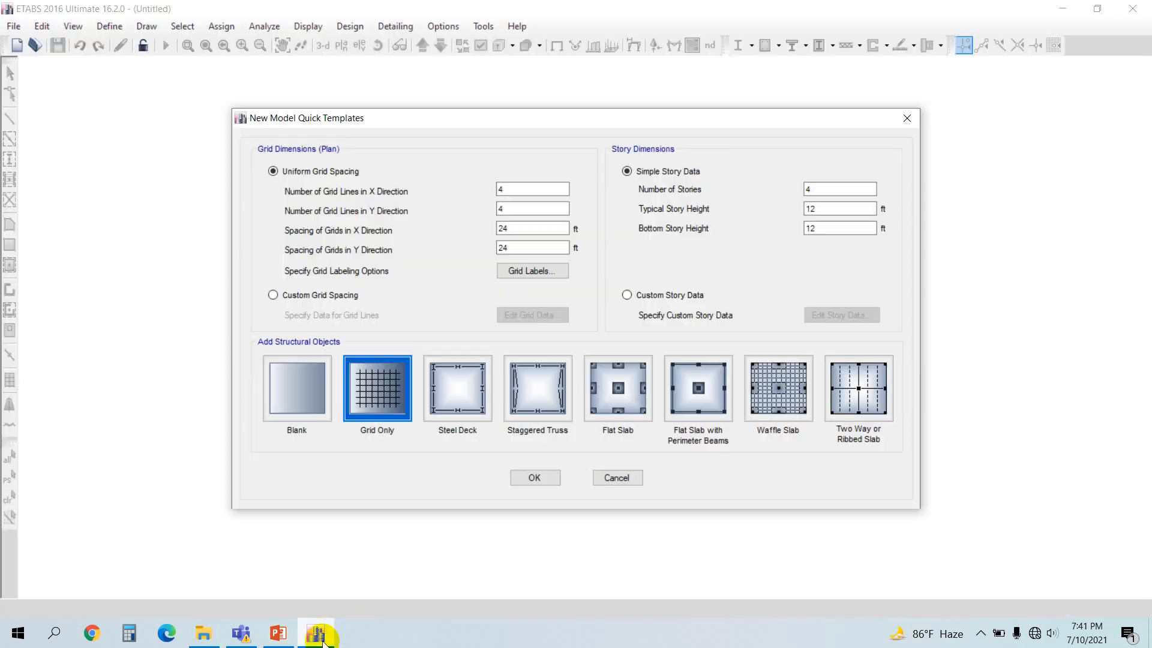
Set 6 grid lines in the X direction, choose custom grid spacing, and show the editable grid data as spacing
text(6)
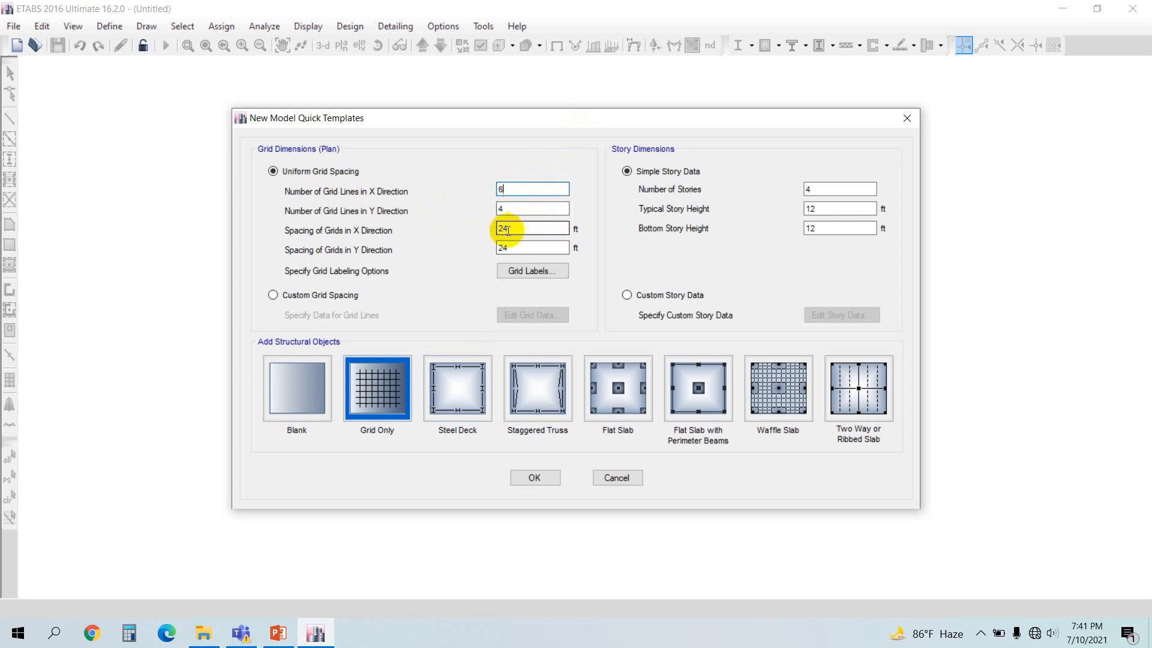
click(340, 296)
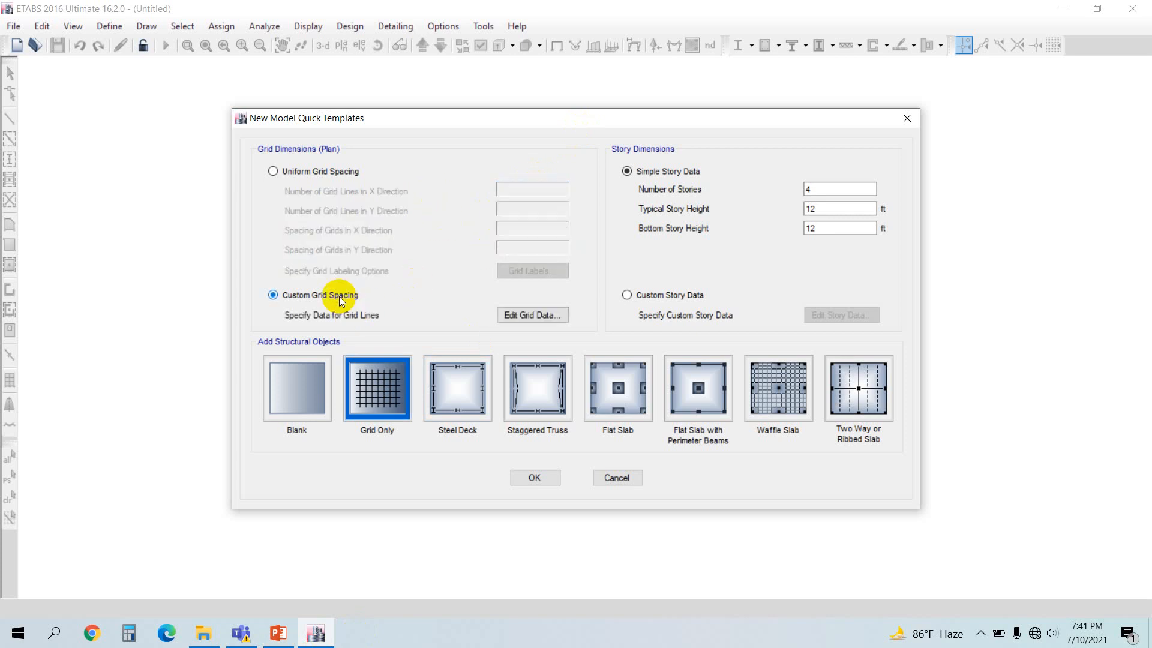
click(555, 316)
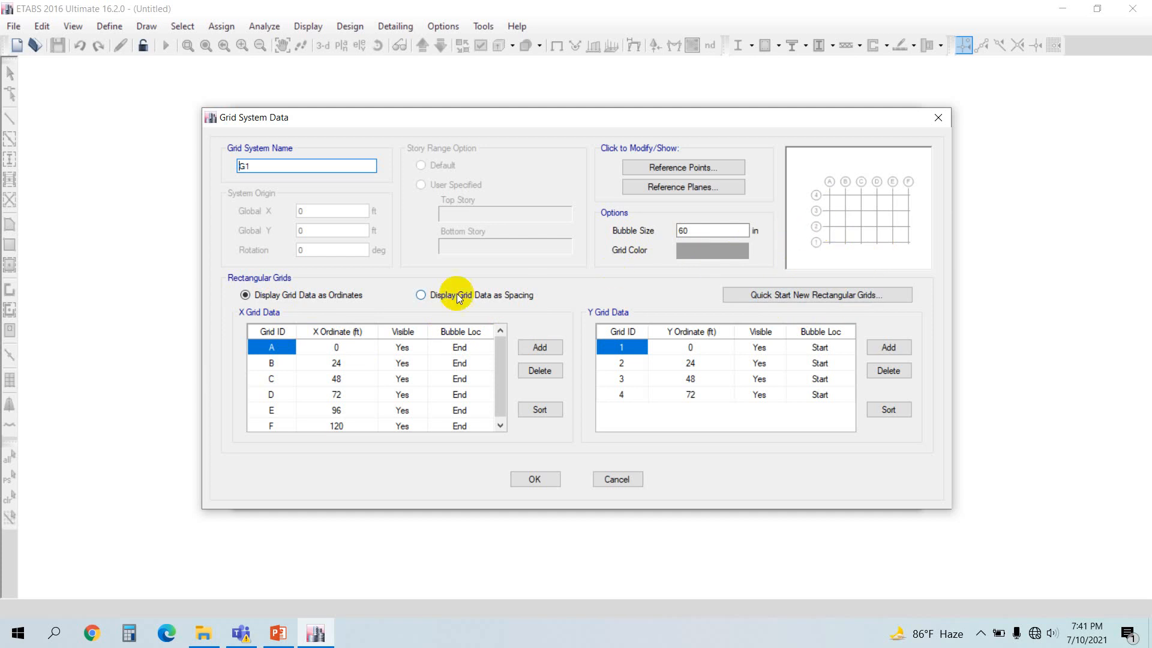
click(423, 294)
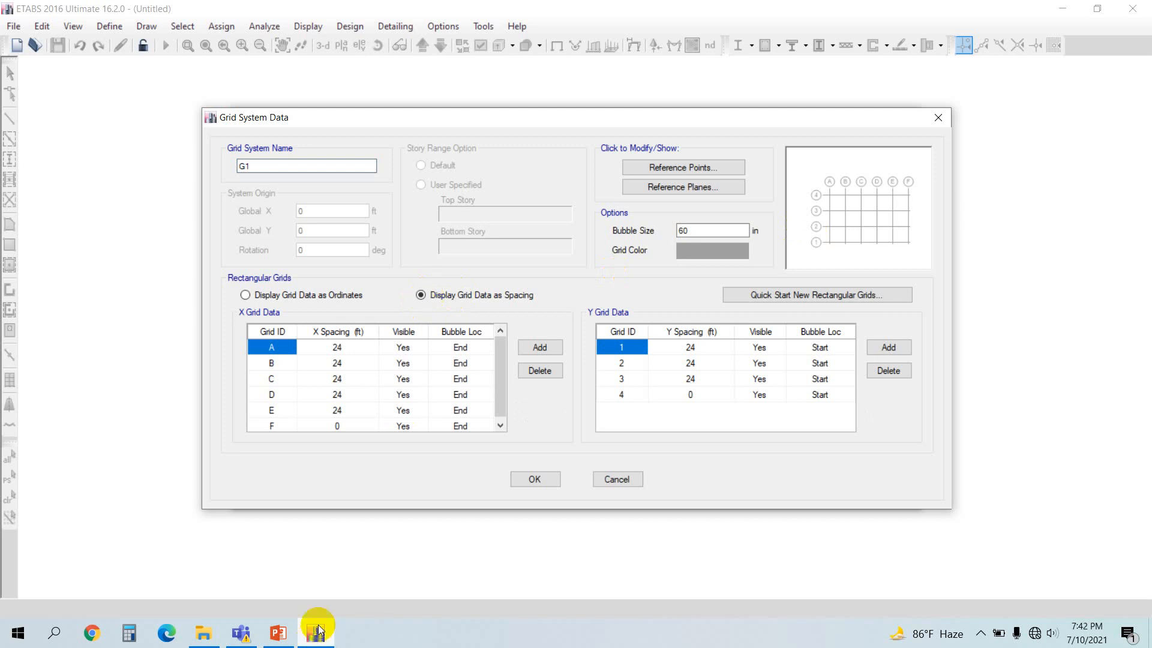
Check the bay widths on the PowerPoint plan and set the X spacing of grids A to E to 15 ft
click(284, 640)
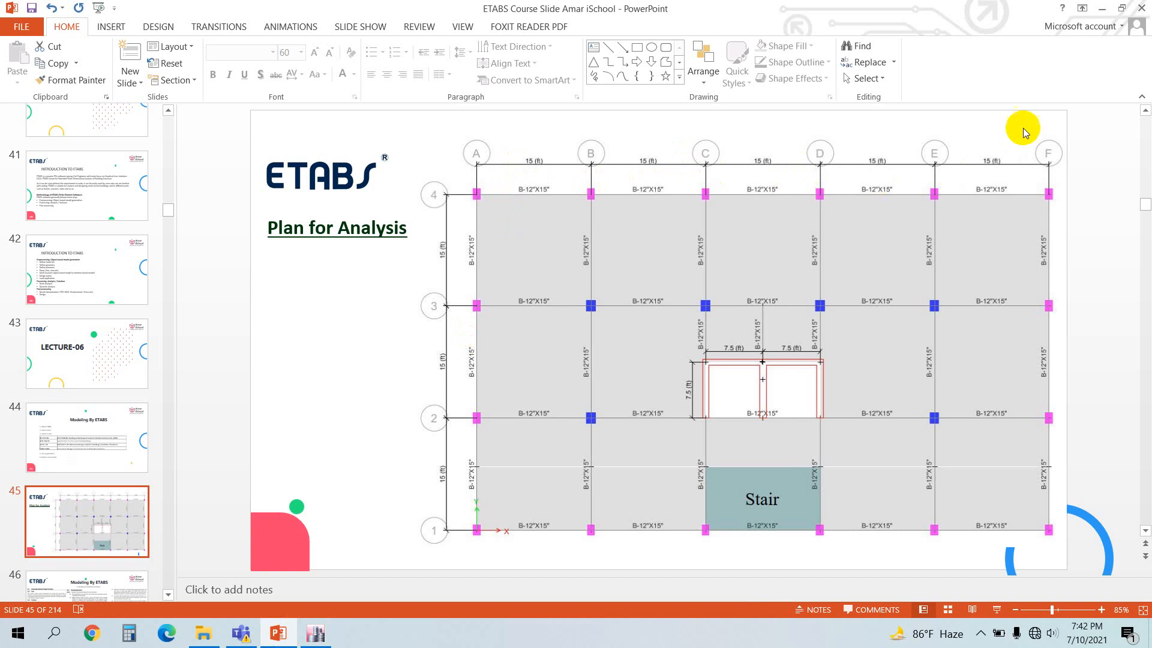
click(1102, 14)
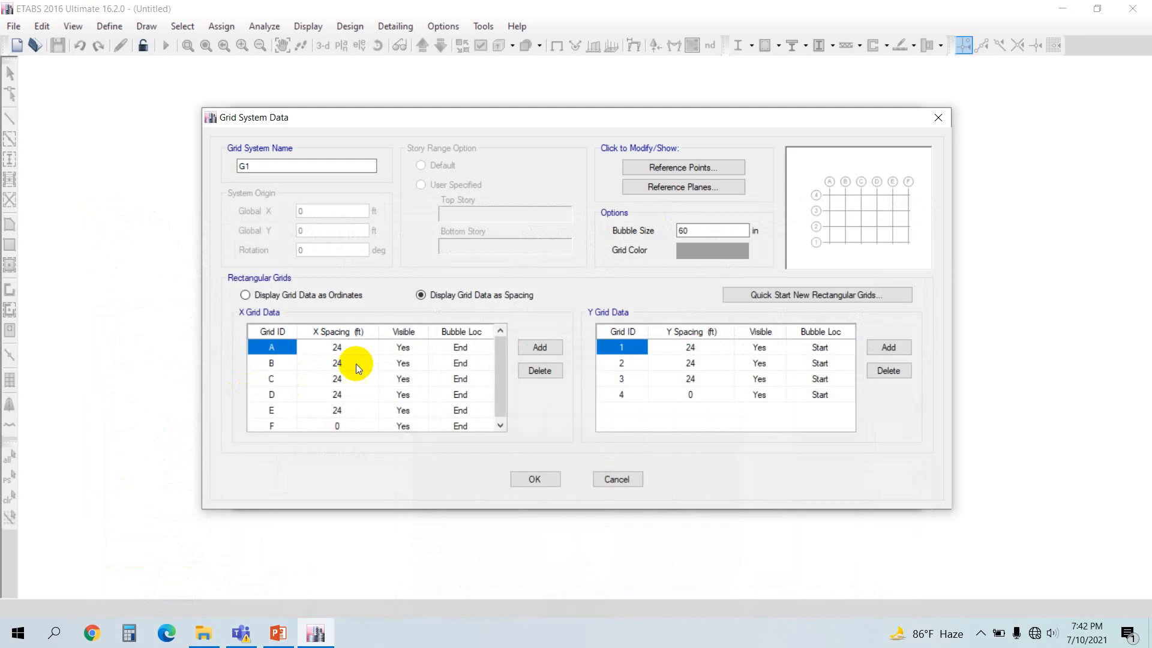
click(344, 349)
text(15)
click(356, 363)
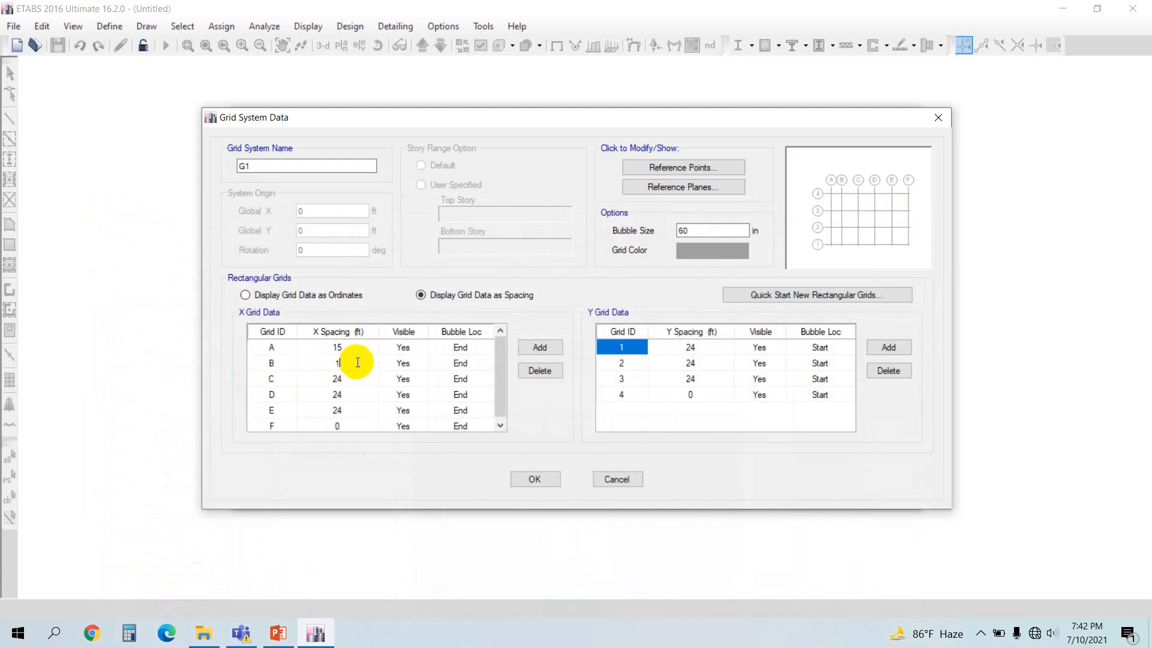
text(15)
click(359, 379)
text(15)
click(354, 393)
text(15)
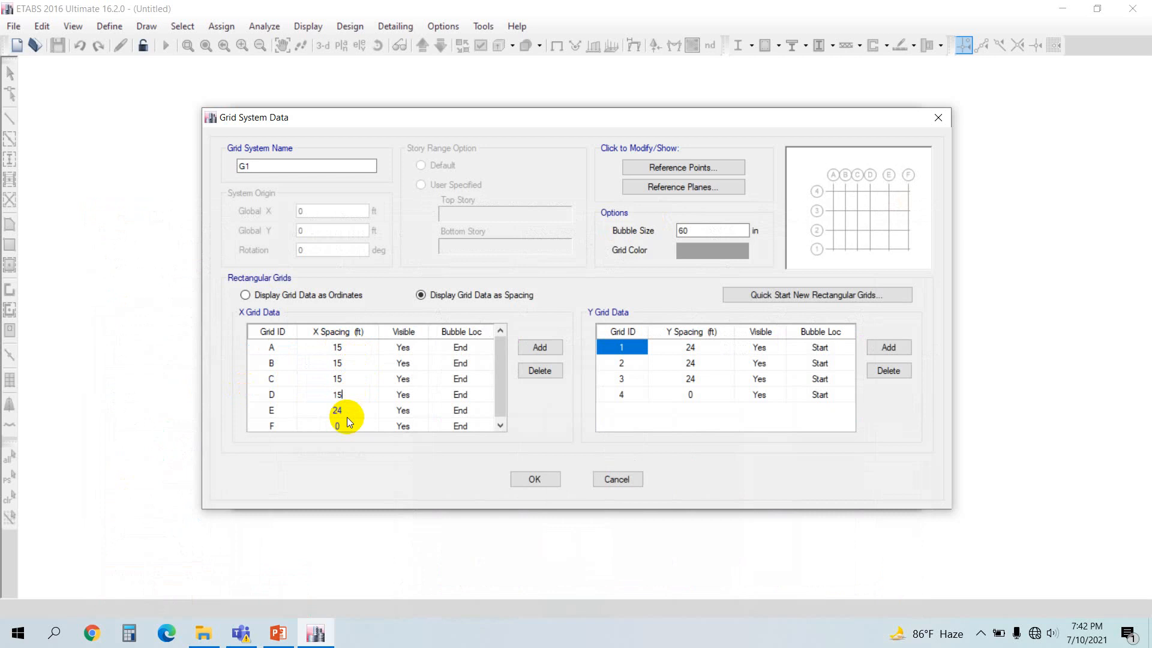
click(349, 410)
text(15)
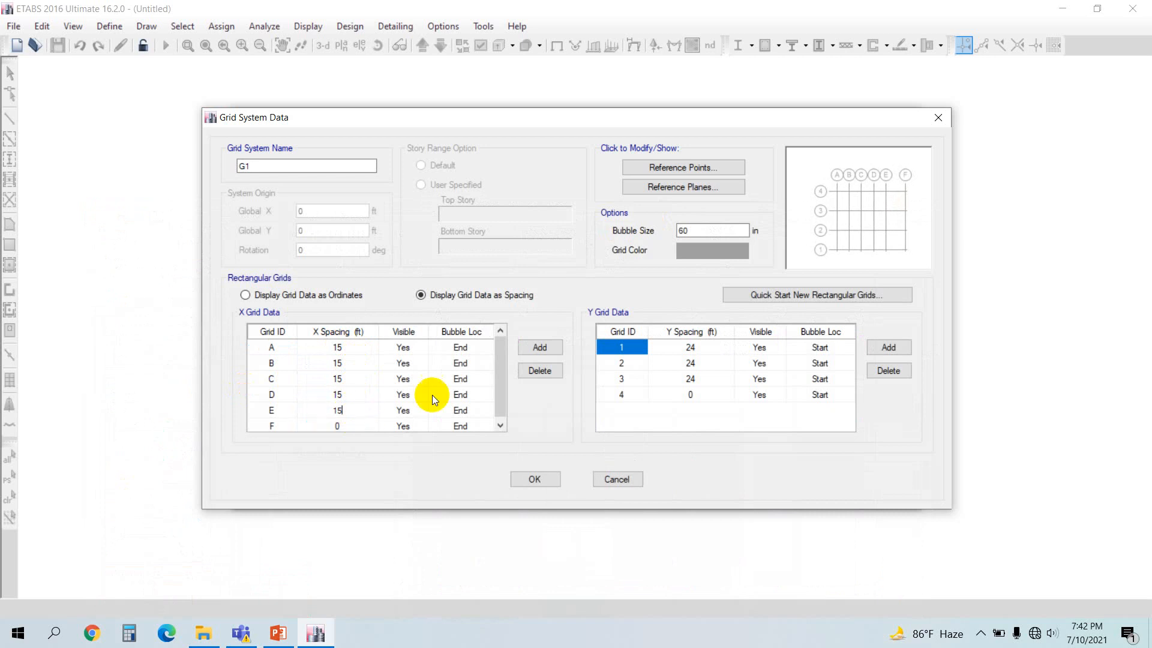
Check the plan in PowerPoint, set the Y spacing of grids 1 to 3 to 15 ft, and accept the grid data
click(682, 345)
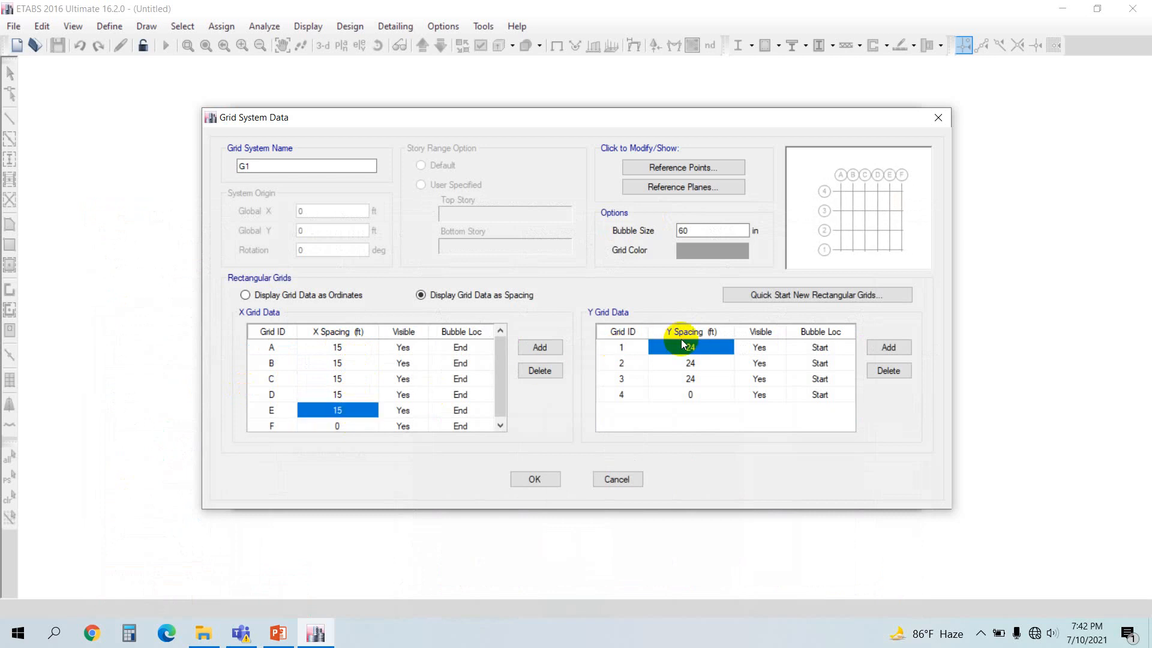
click(277, 637)
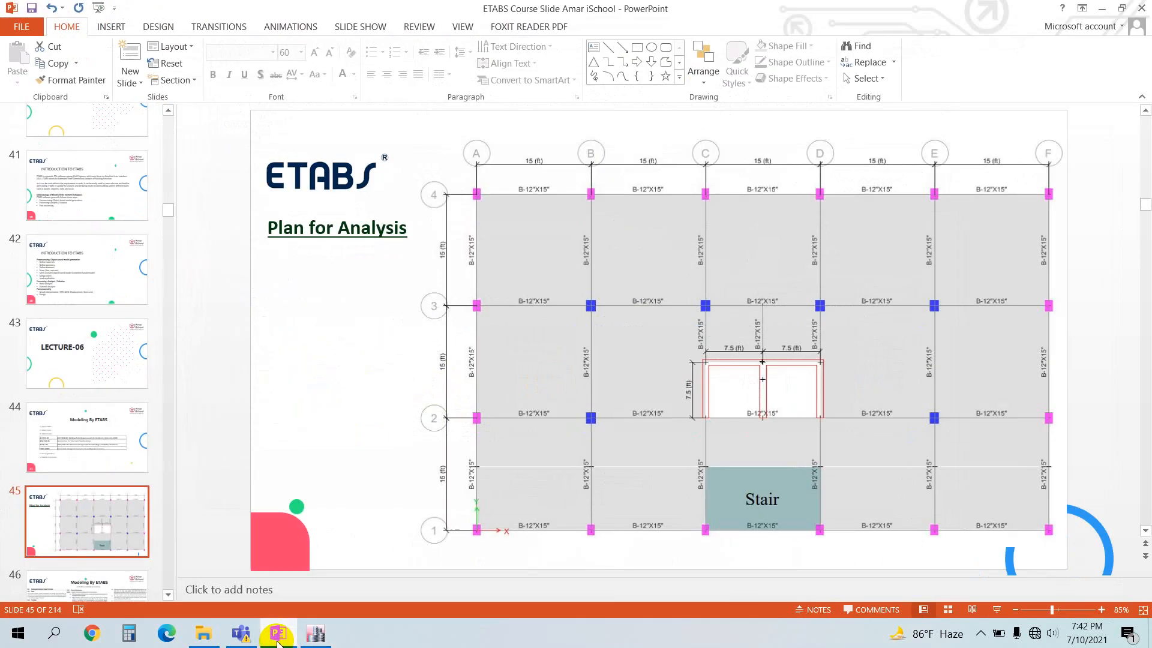
click(317, 633)
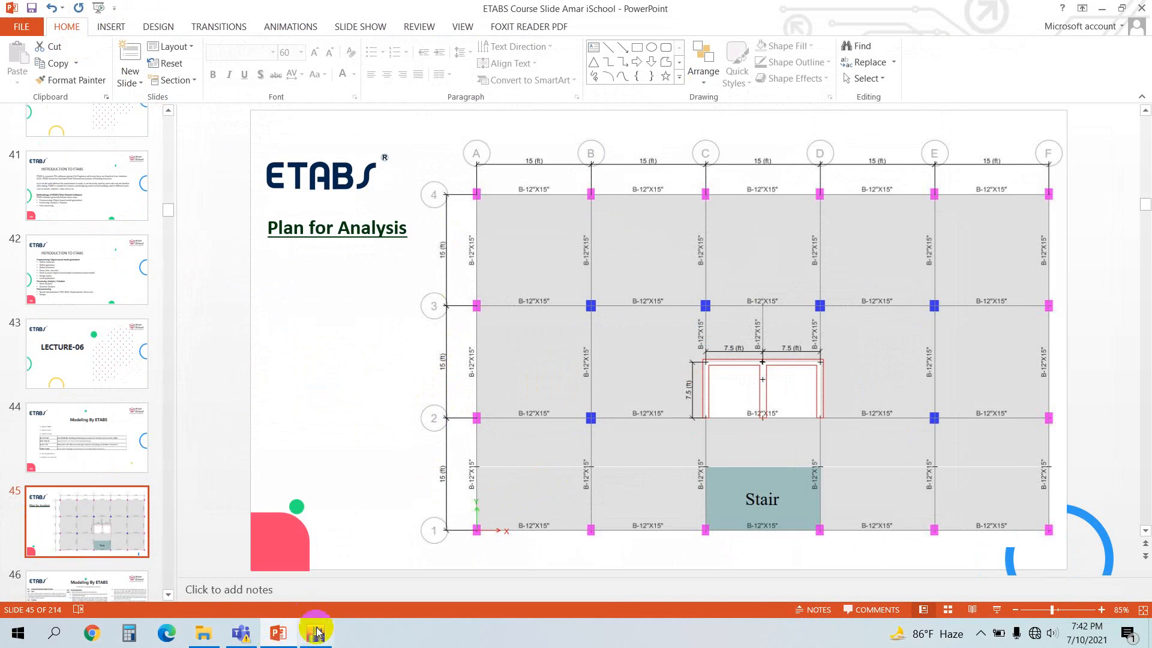
text(15)
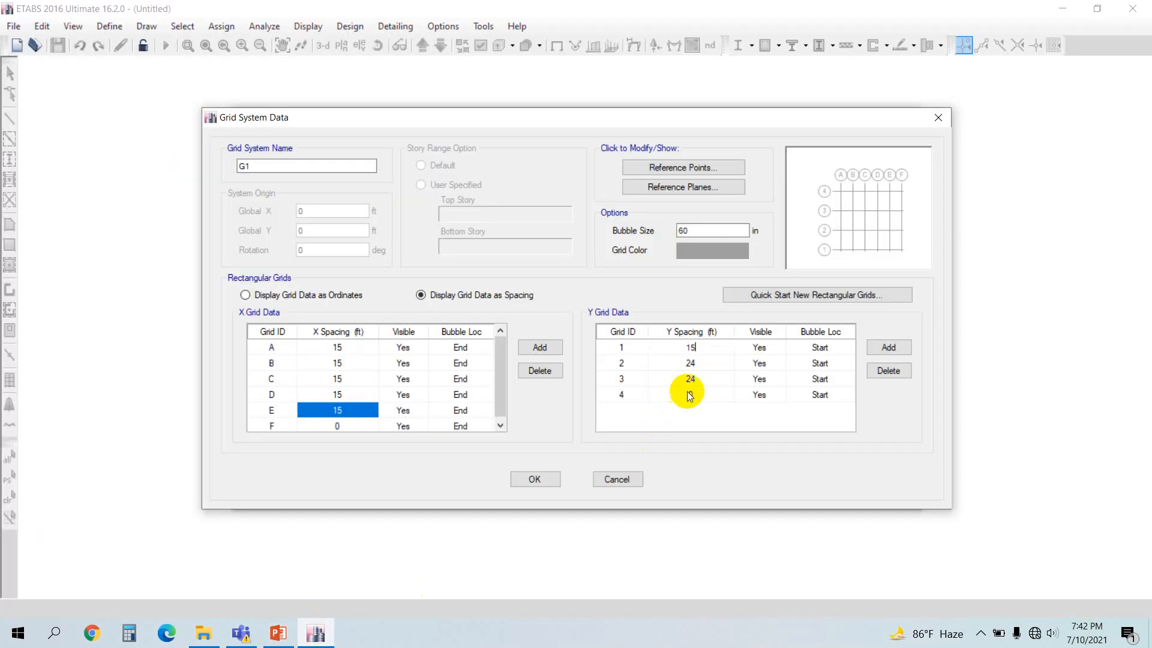
key(Down)
text(15)
key(Down)
text(15)
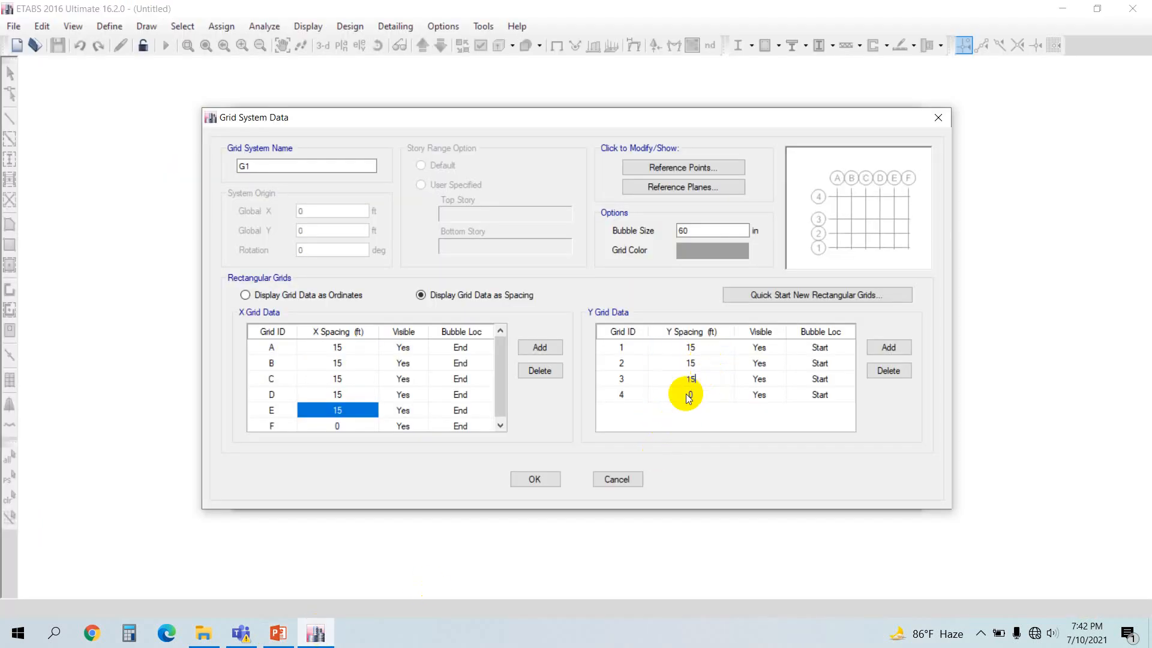
click(521, 480)
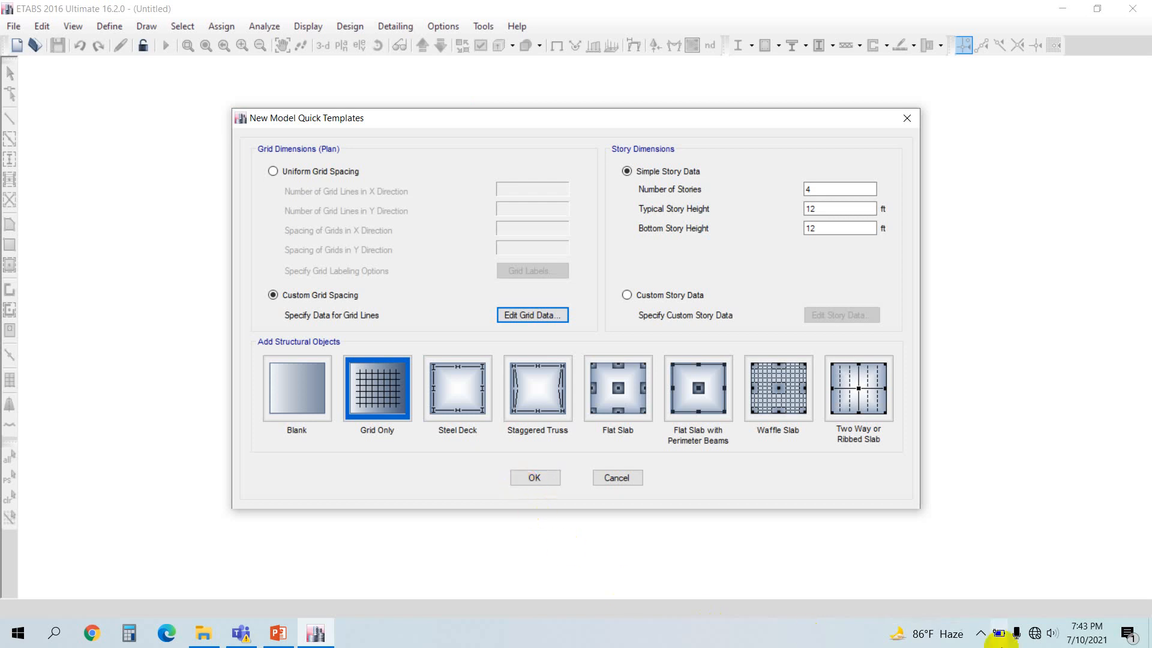
click(984, 637)
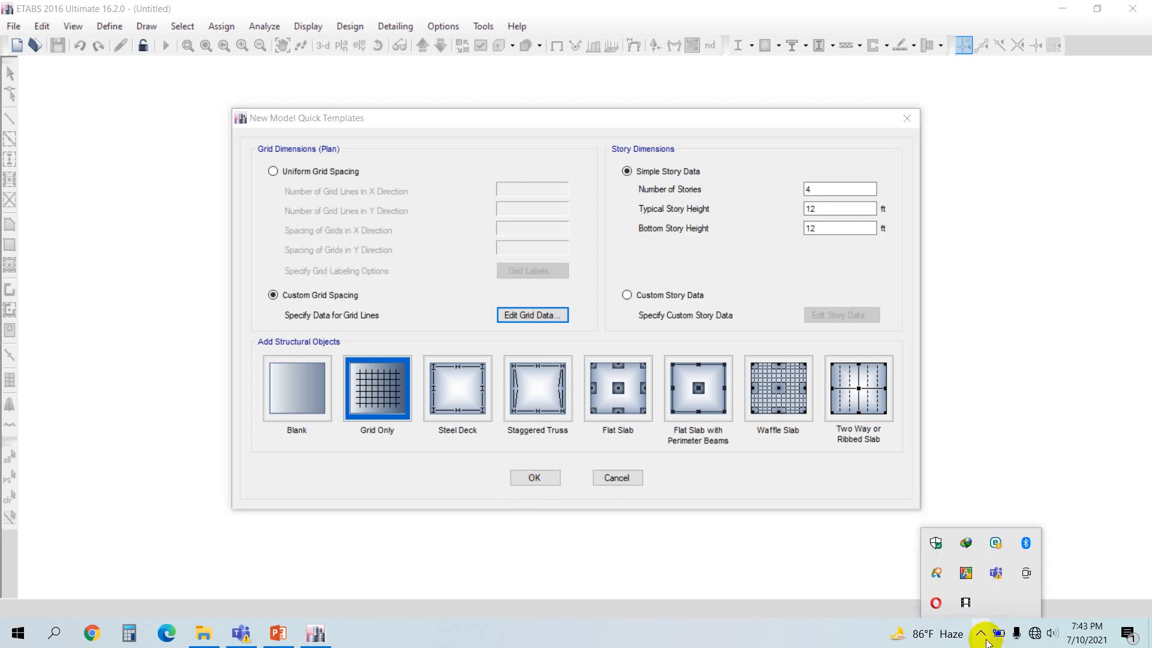
click(965, 603)
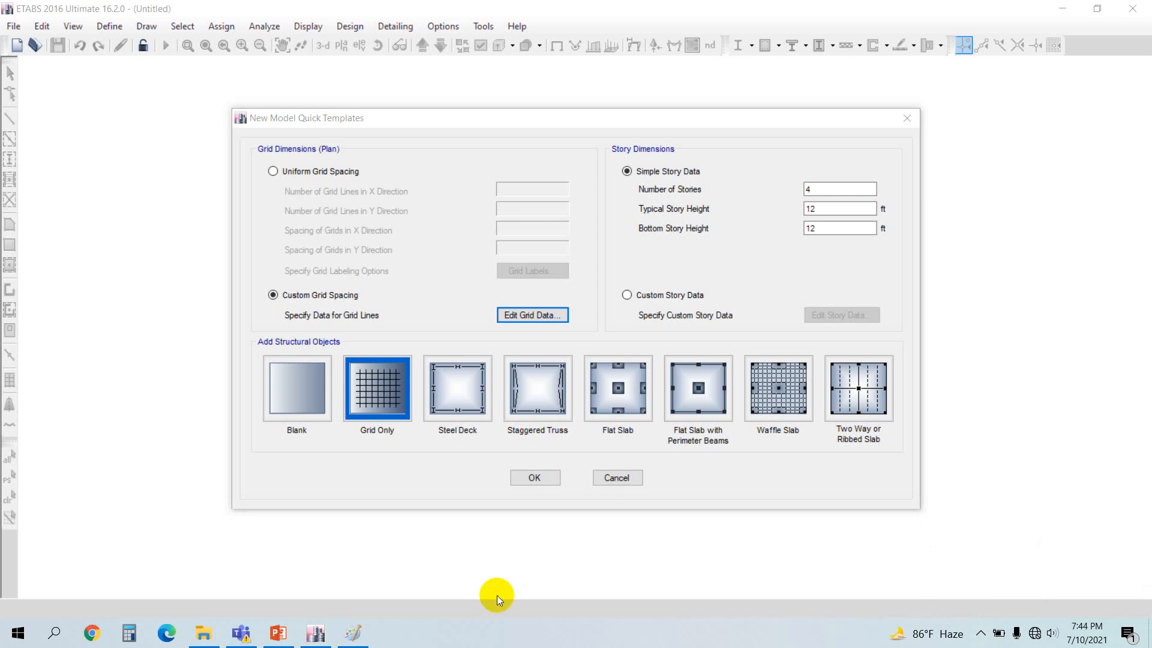
Set the number of stories to 12, the typical story height to 10 ft and the bottom story height to 7 ft
click(836, 188)
text(1)
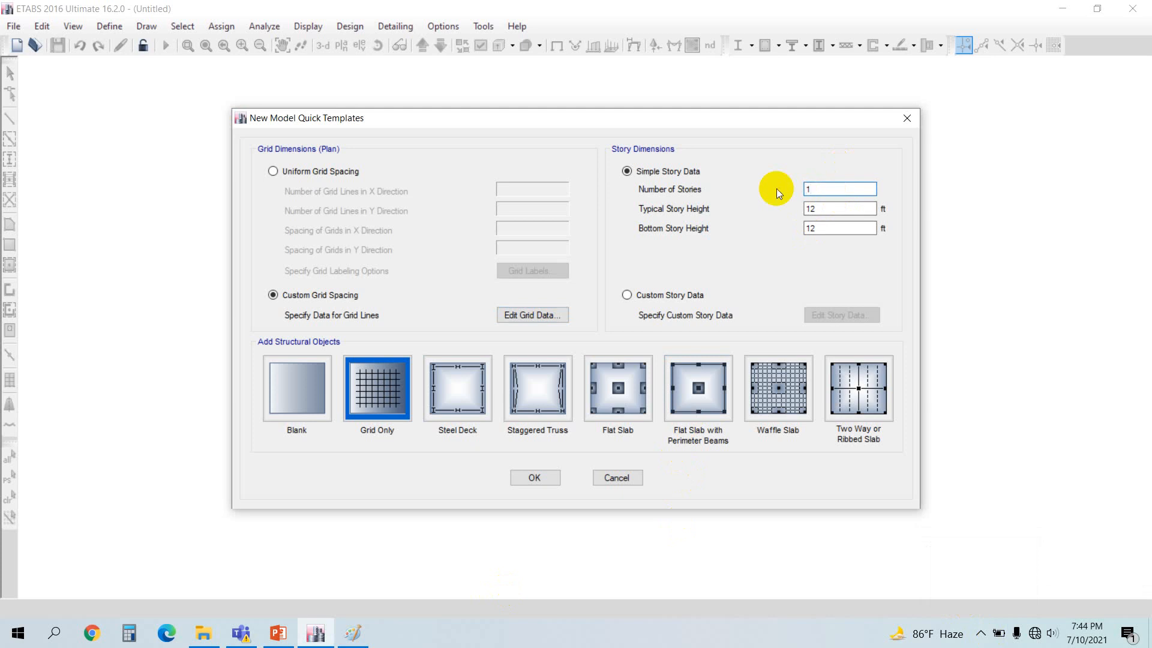
text(2)
double_click(808, 207)
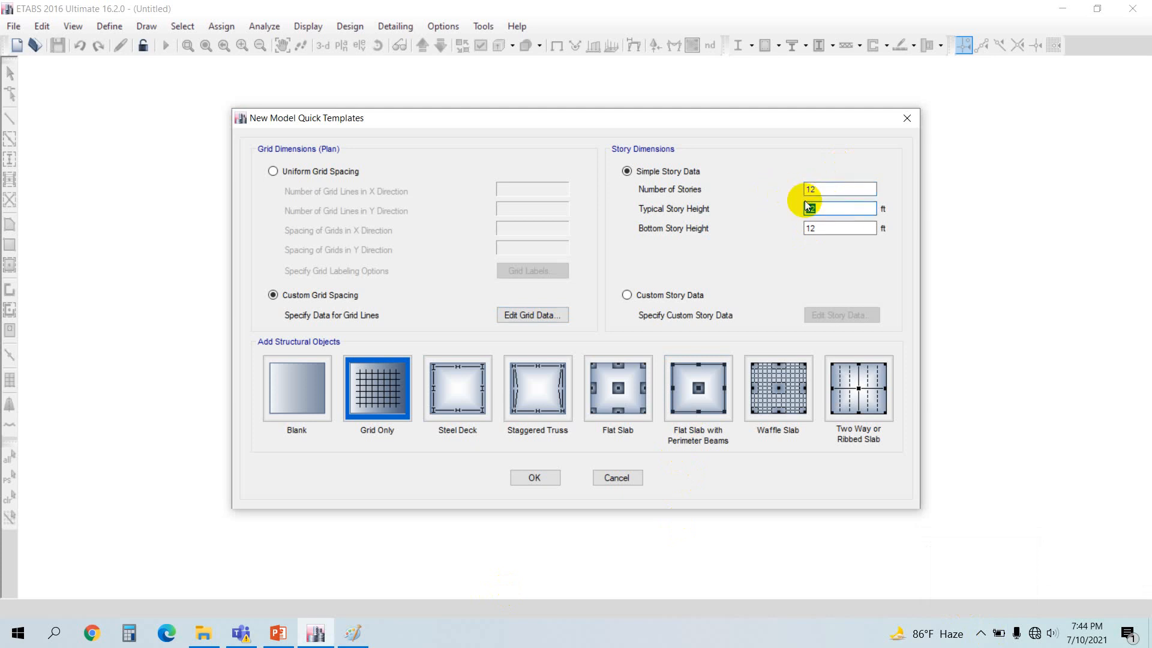
text(10)
key(Tab)
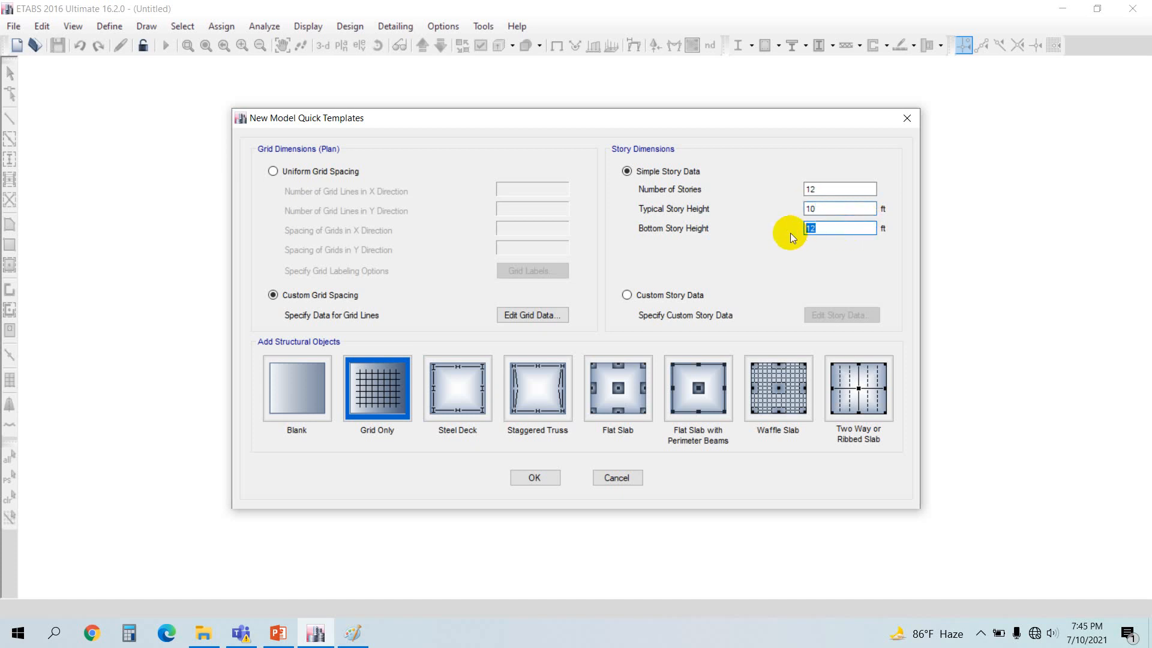
text(7)
Switch to custom story data, open it for editing, and rename Story1 as GF
click(629, 294)
click(834, 315)
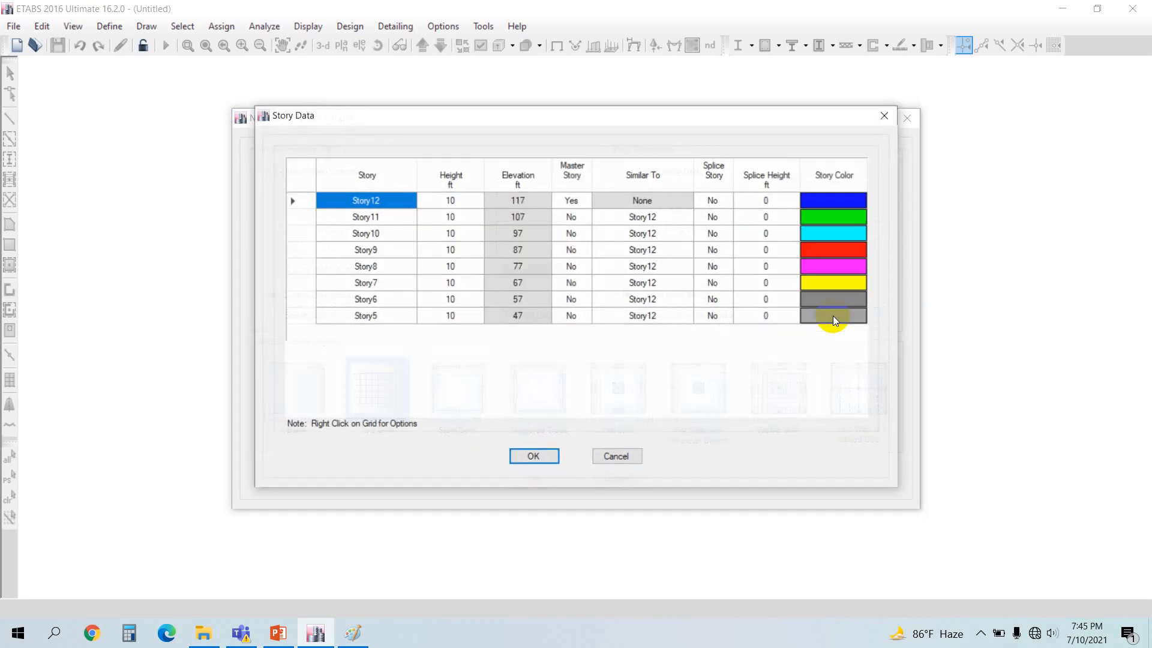
double_click(397, 382)
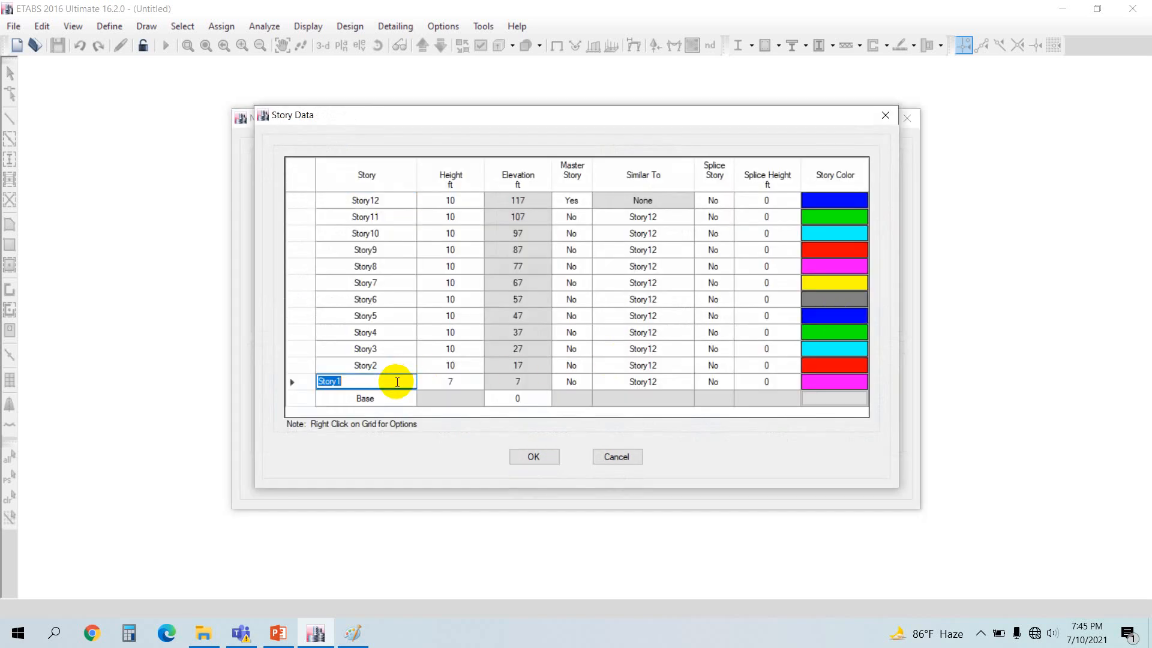
text(gf)
key(BackSpace)
key(BackSpace)
text(GF)
Rename Story2, Story3, Story4 and Story5 as 1F, 2F, 3F and 4F in the story data
double_click(401, 367)
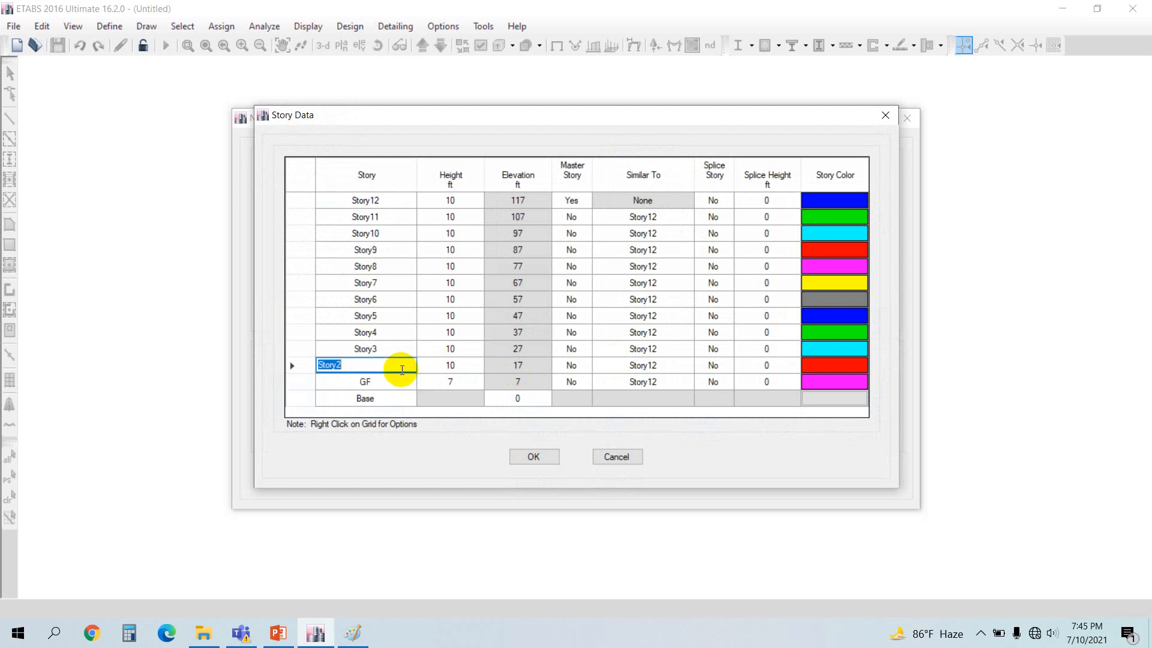
text(1F)
double_click(393, 348)
text(2)
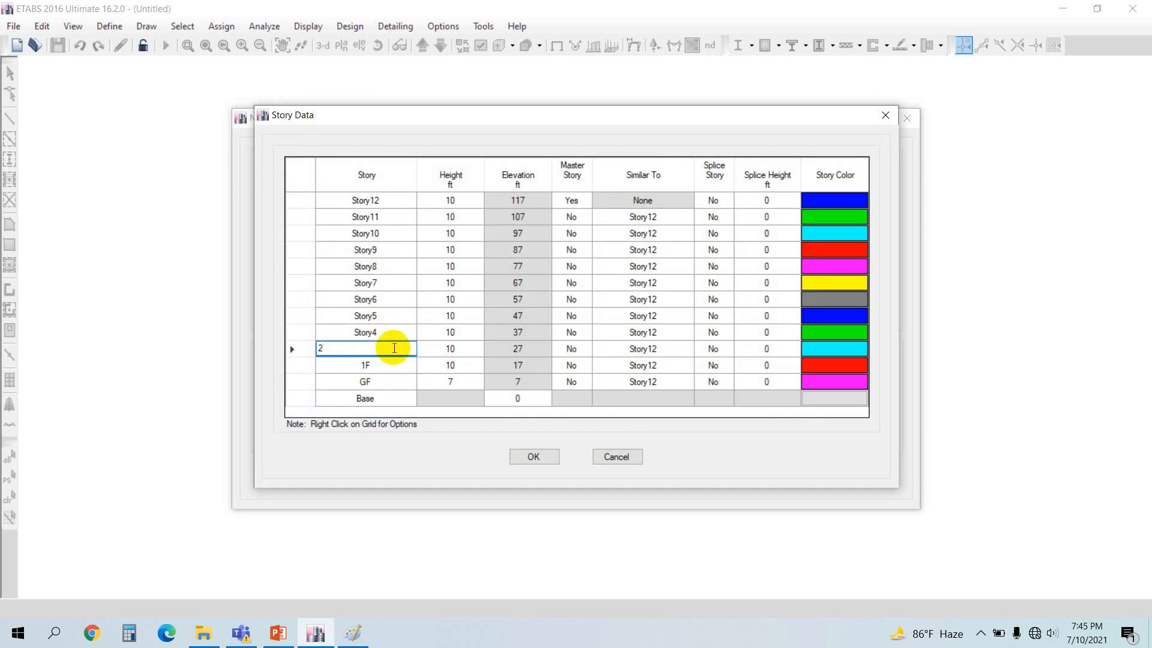
text(F)
double_click(393, 332)
text(3F)
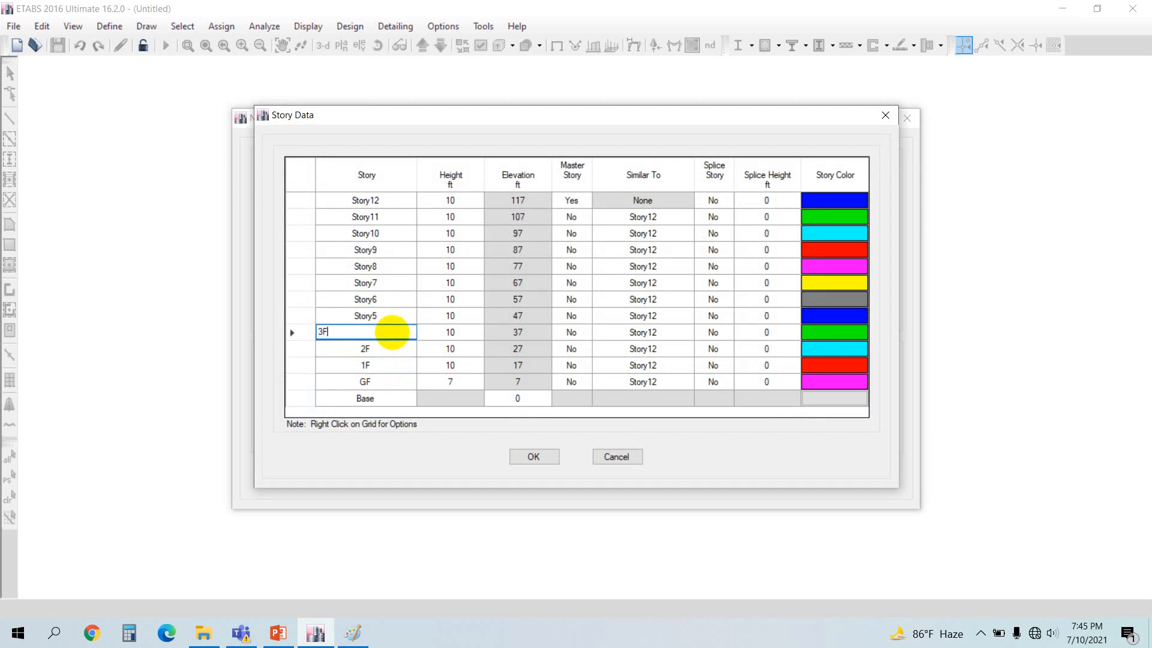
double_click(389, 317)
text(4F)
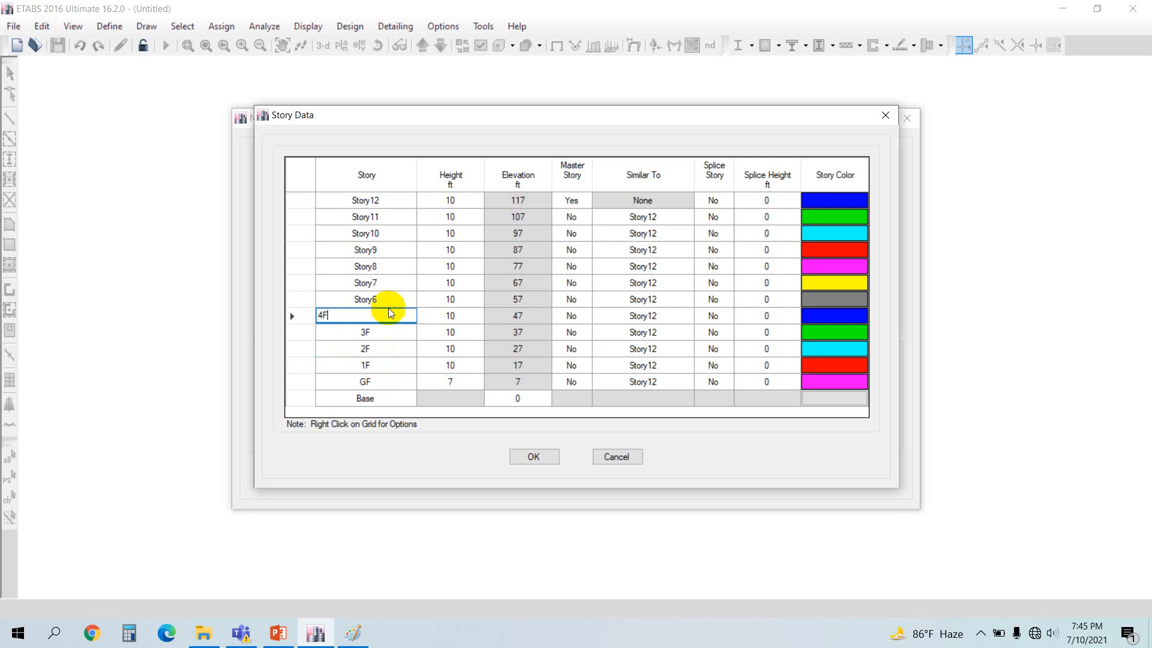
Rename Story6 through Story10 as 5F, 6F, 7F, 8F and 9F
double_click(390, 300)
text(5F)
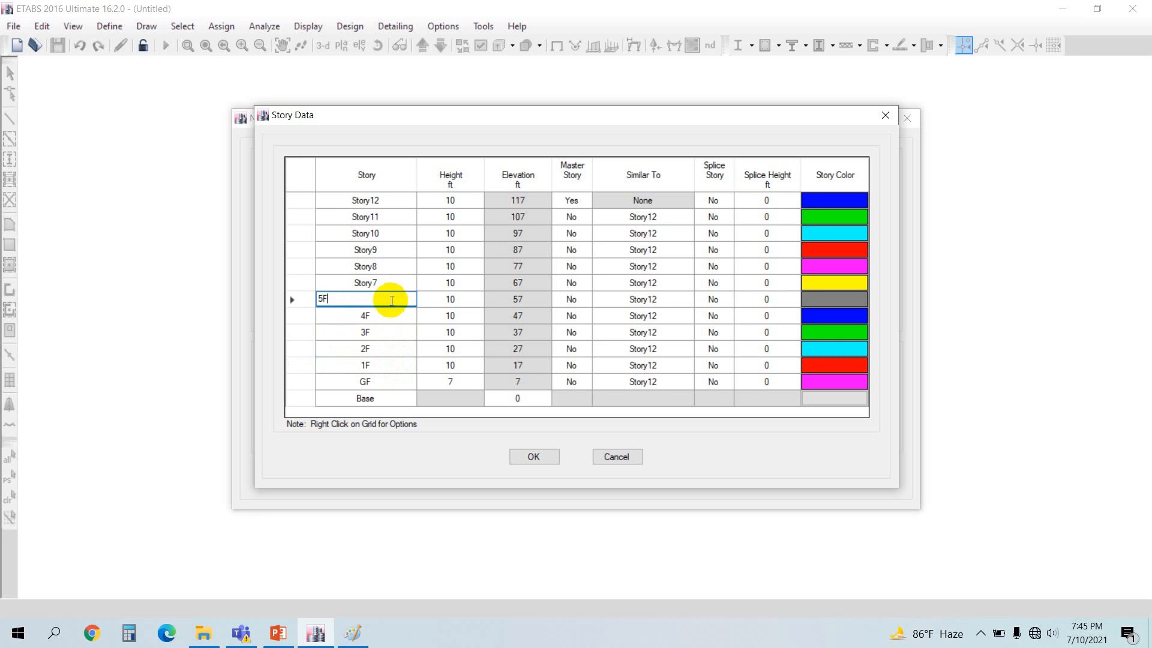
double_click(393, 284)
text(6F)
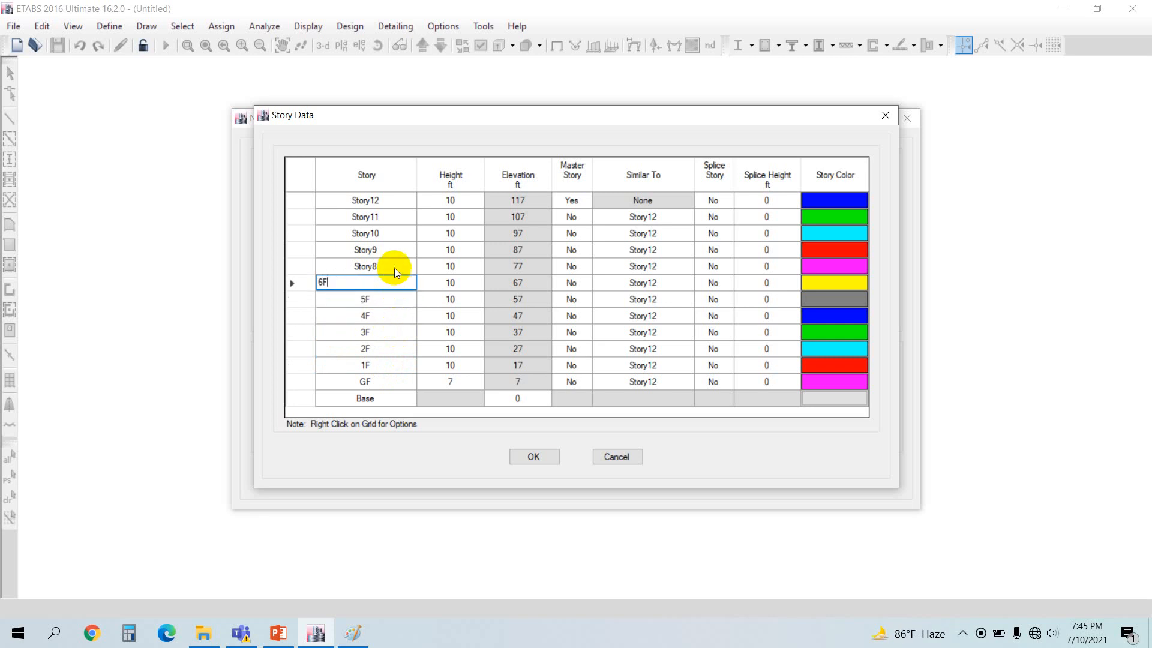
double_click(394, 267)
text(7F)
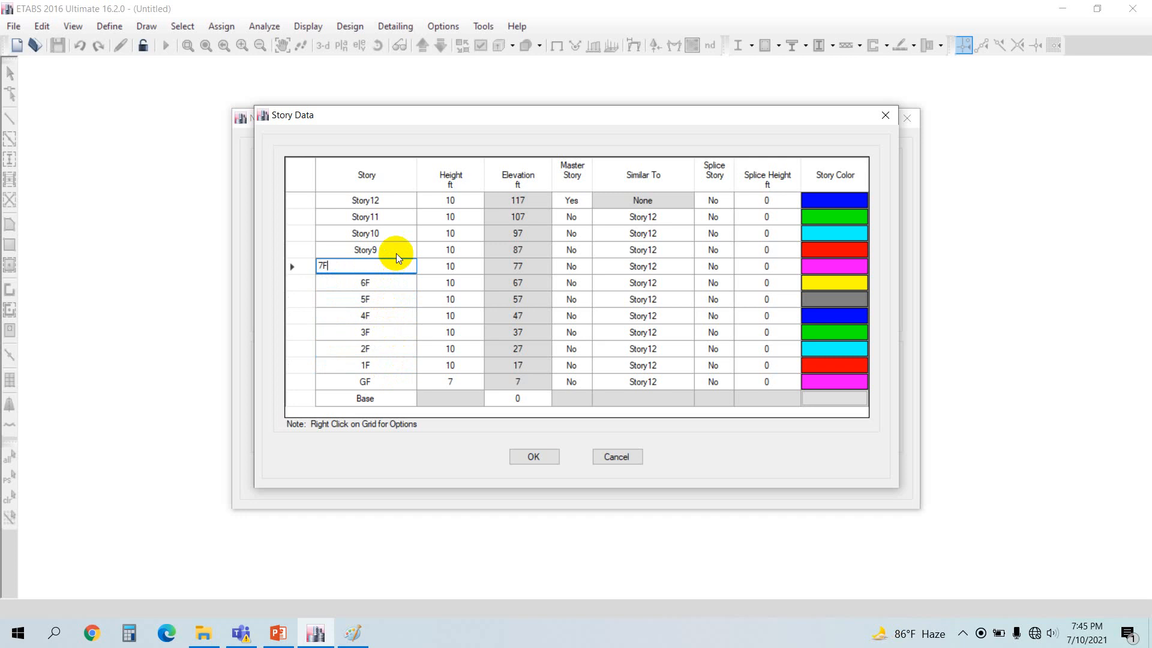
double_click(395, 251)
text(8)
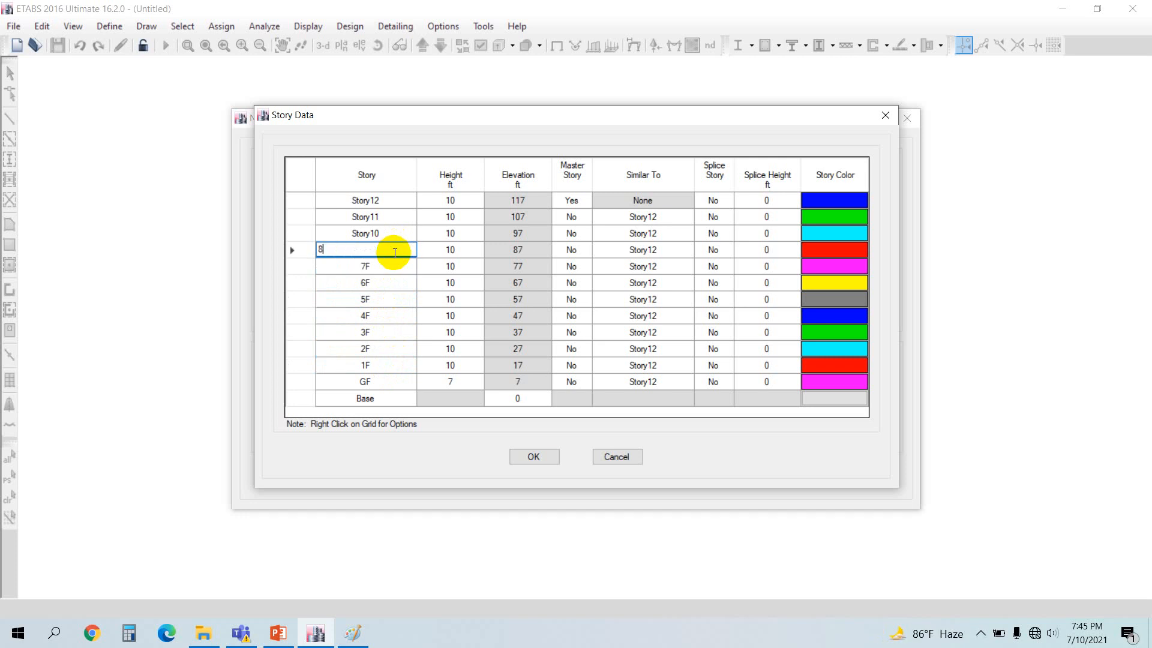
text(F)
double_click(392, 232)
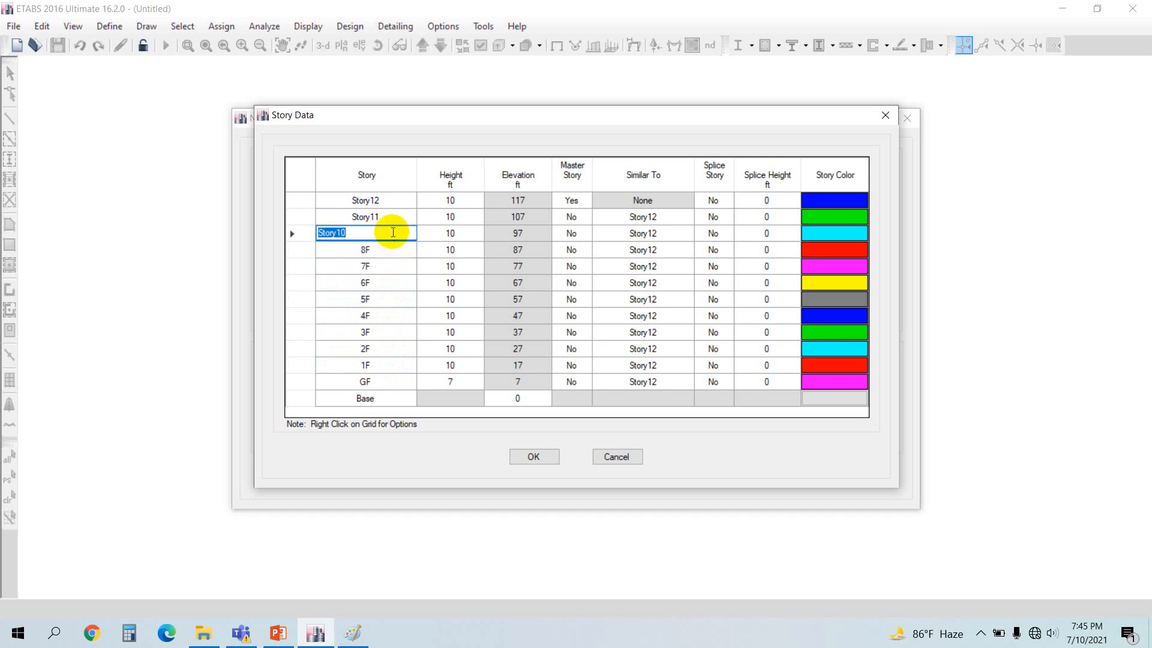
text(9F)
Rename Story11 as ROOF and Story12 as WT-PENT, and set the WT-PENT height to 7 ft
double_click(392, 211)
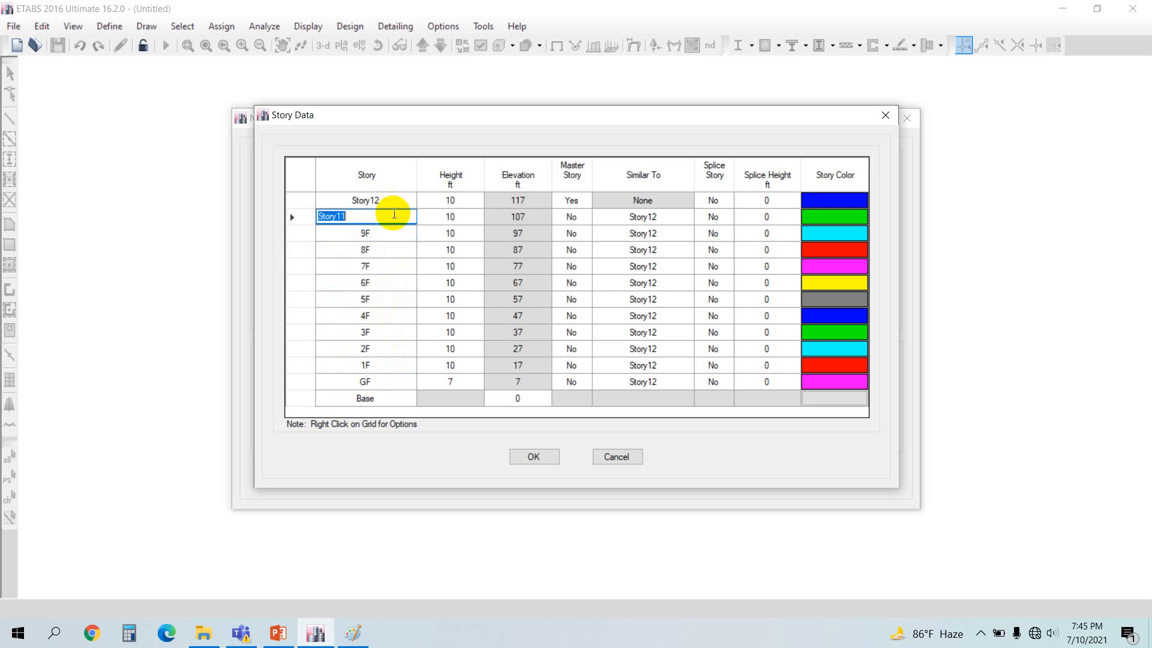
text(ROOT)
key(BackSpace)
text(F)
double_click(380, 202)
text(W)
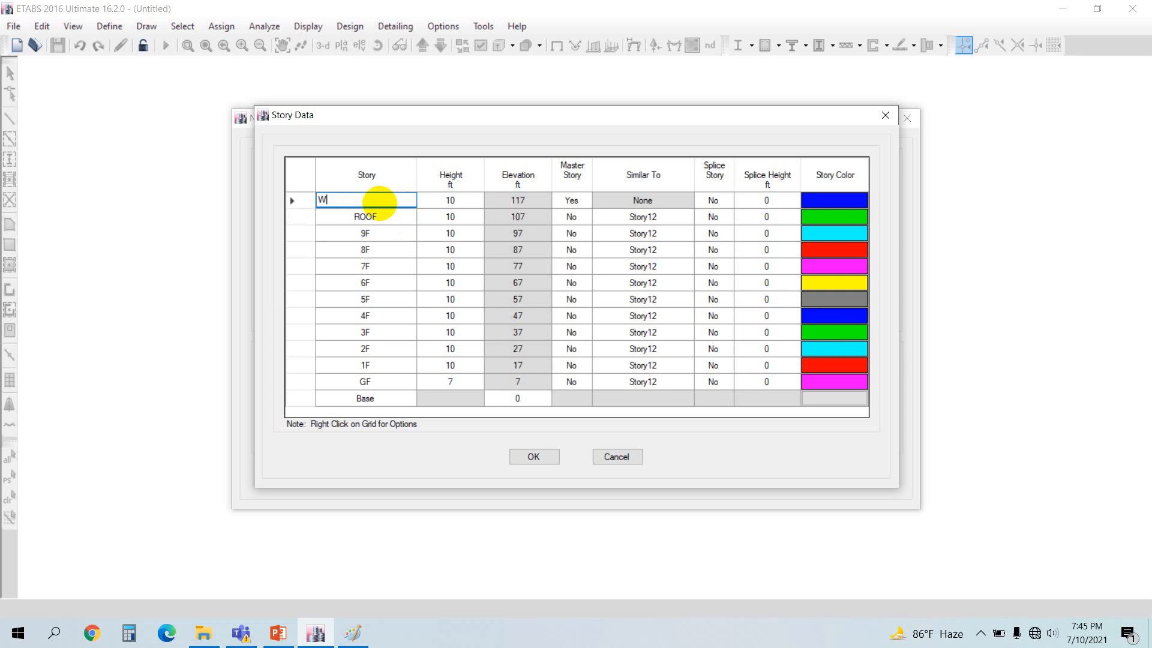
text(T-PENT)
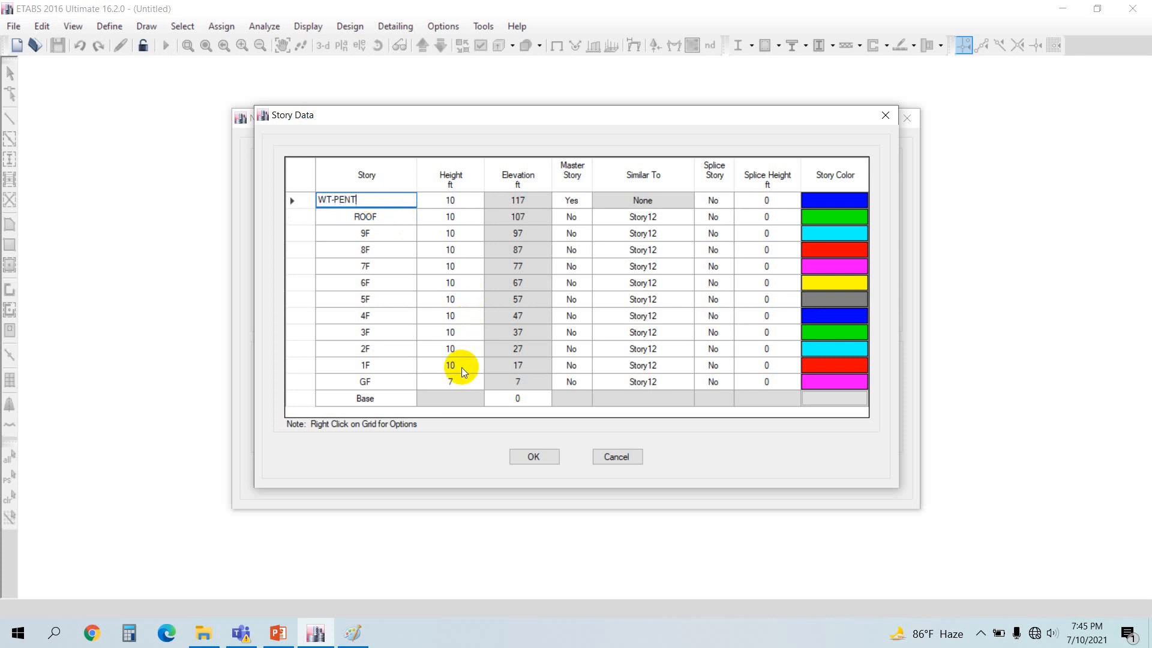
double_click(460, 201)
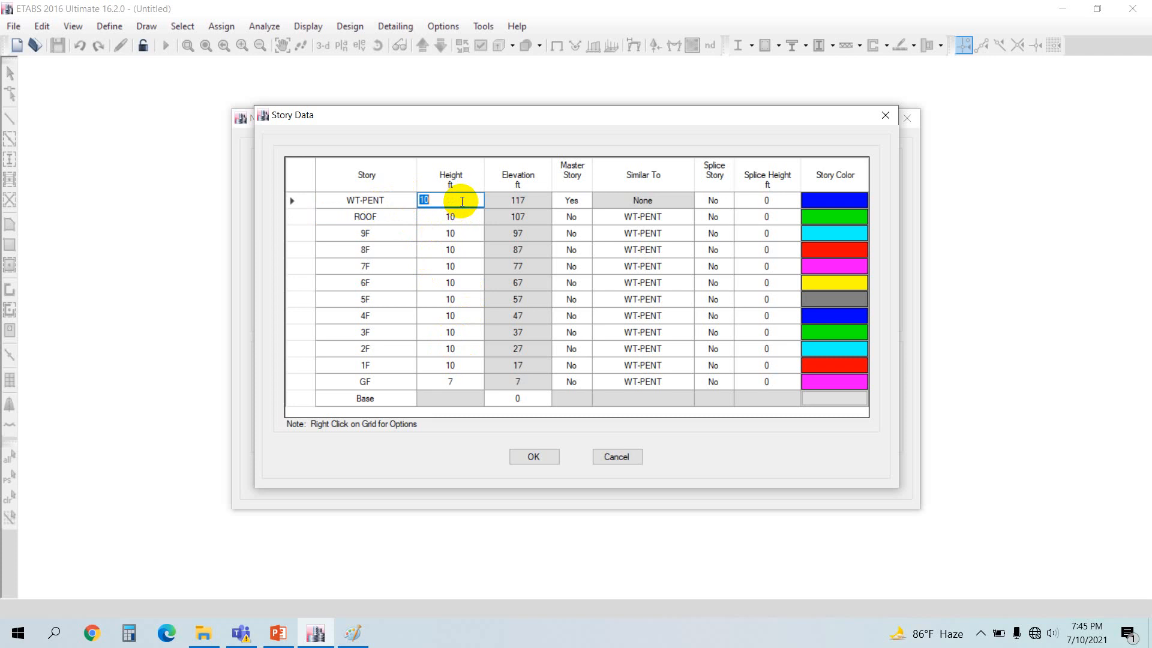
text(7)
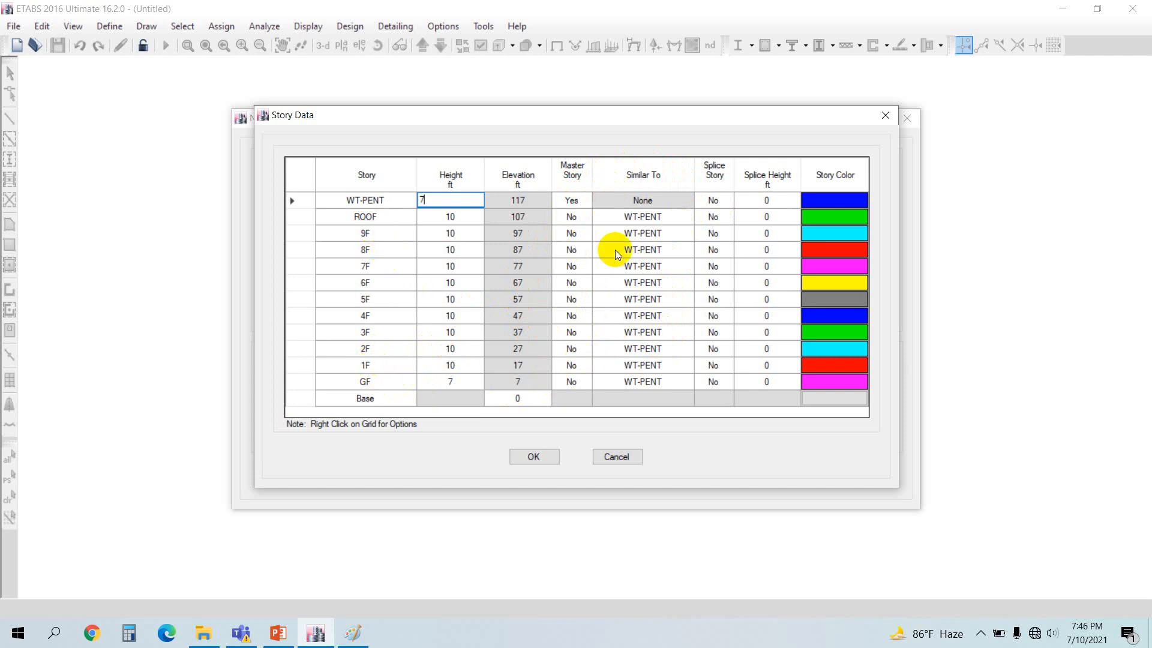
Make 1F a master story and set the master story option of WT-PENT to No
click(577, 365)
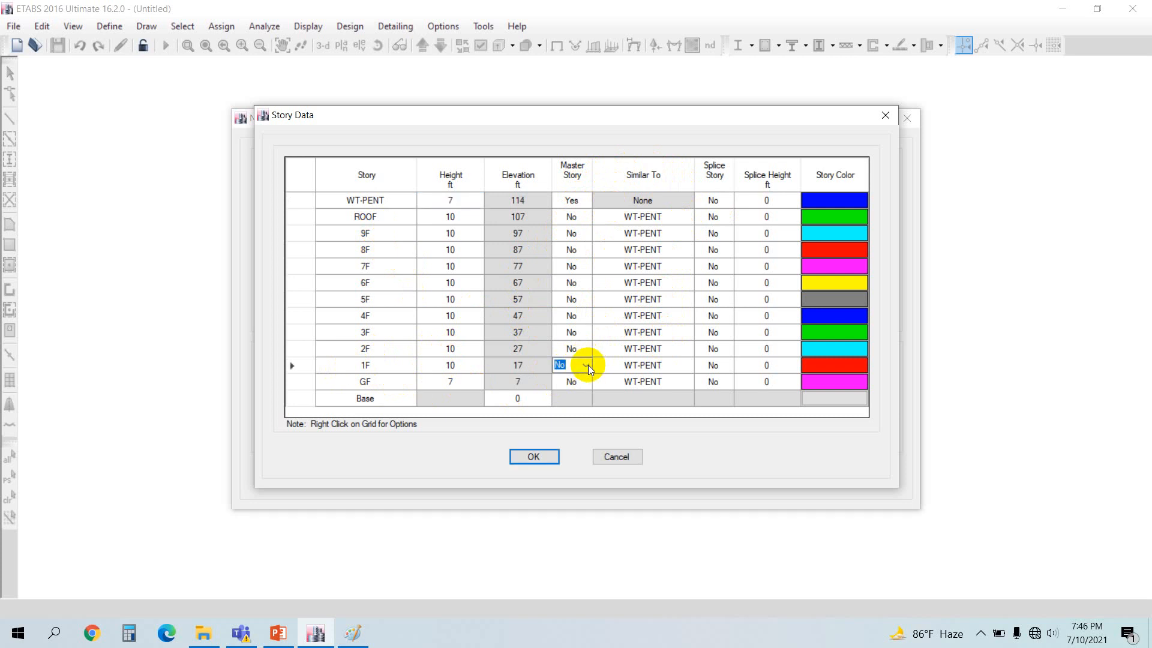
click(586, 366)
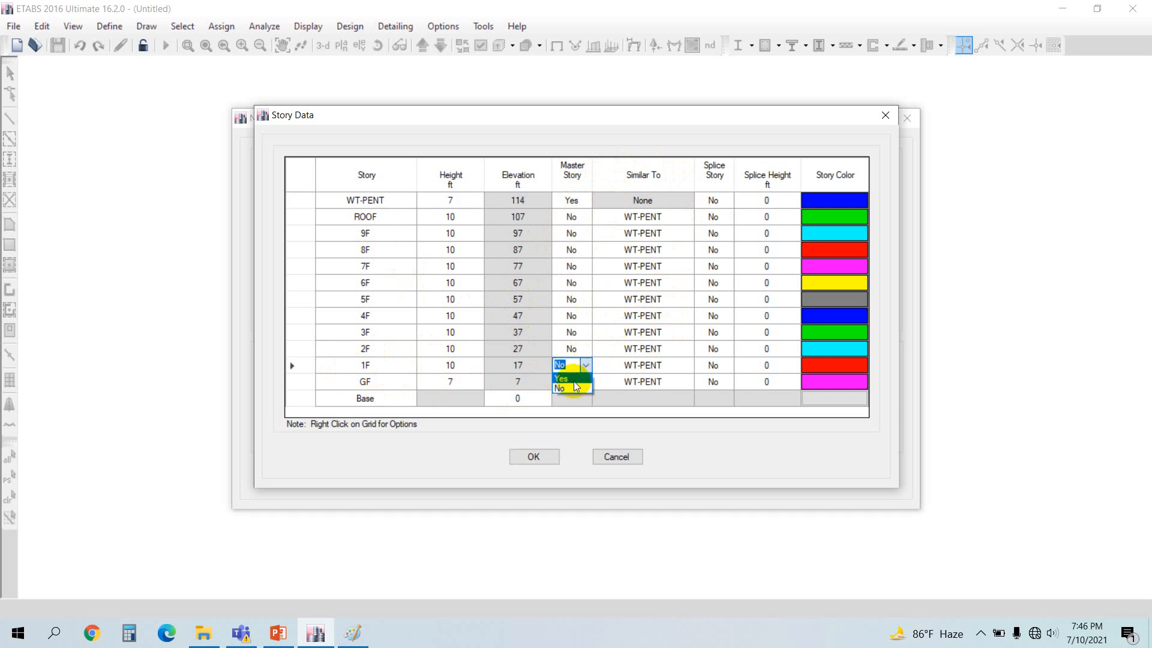
click(561, 378)
click(579, 201)
click(591, 200)
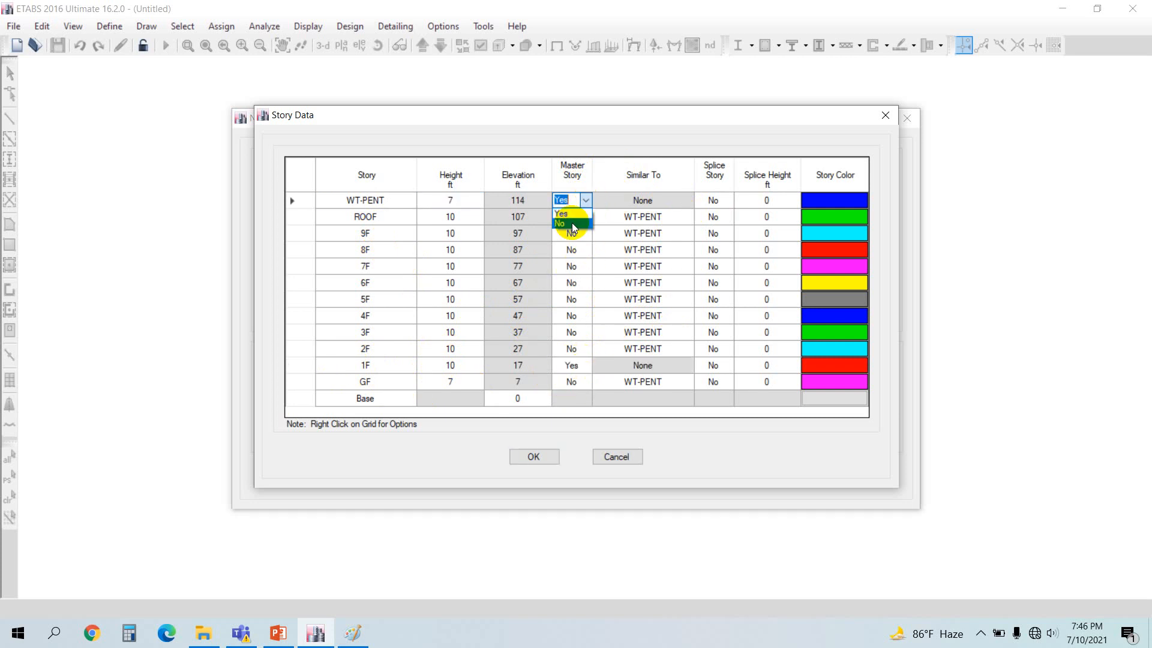
click(571, 220)
Set stories 2F, 3F, 4F and 5F as similar to 1F
click(660, 348)
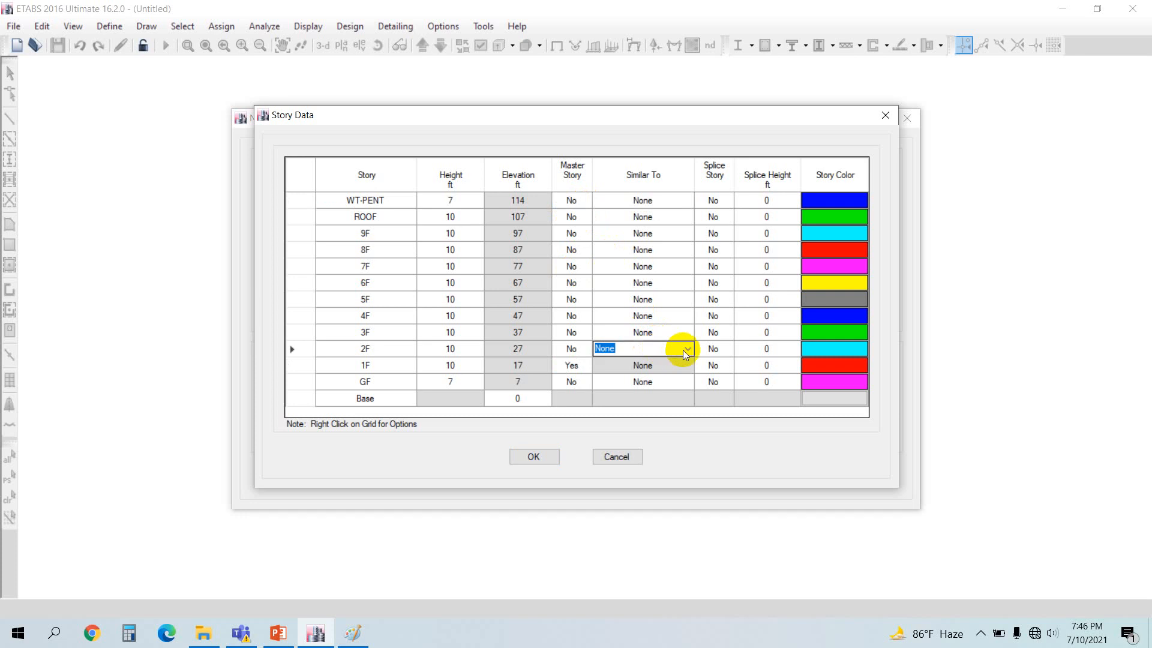
click(685, 349)
click(620, 372)
click(647, 331)
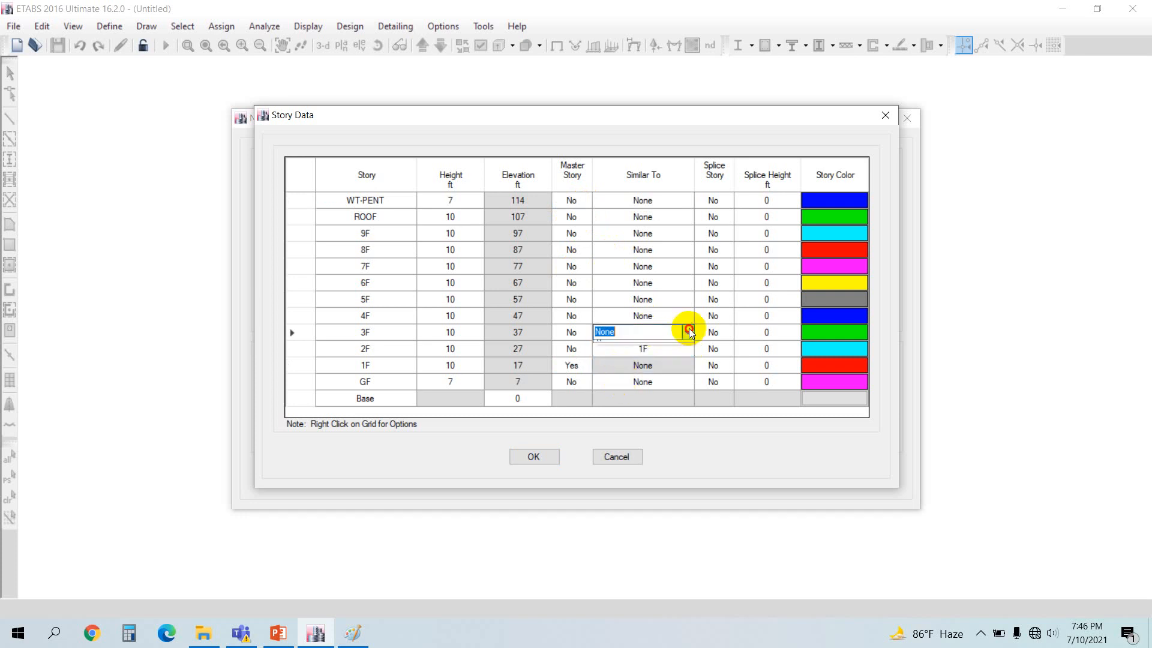
click(688, 332)
click(618, 357)
click(663, 316)
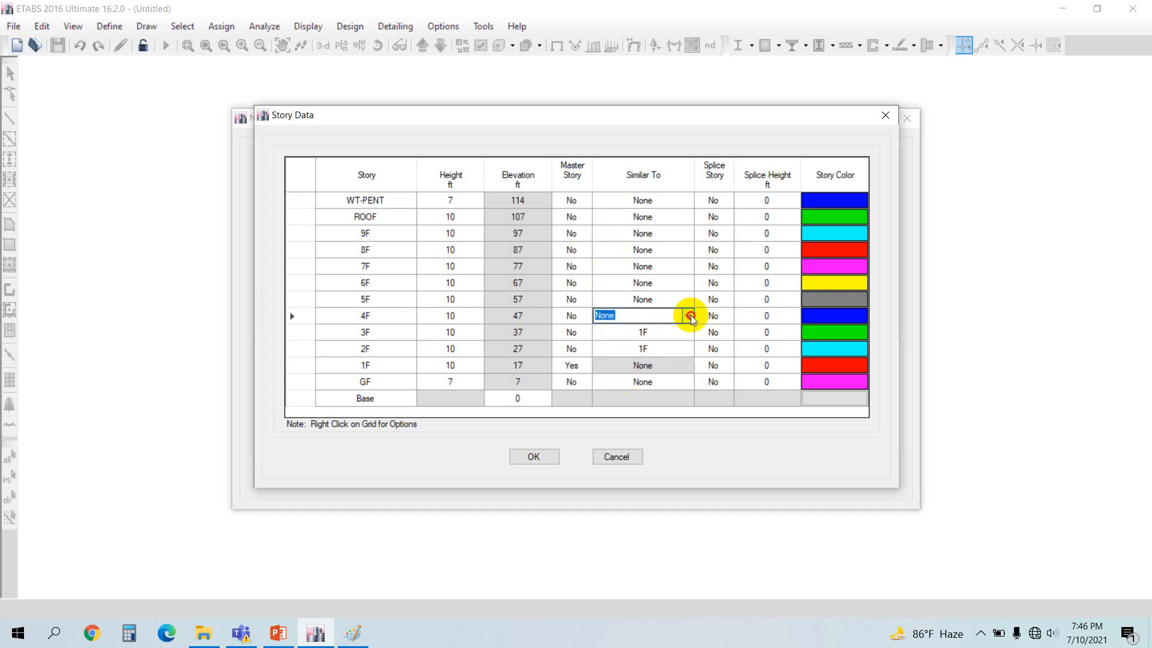
click(688, 315)
click(641, 340)
click(648, 301)
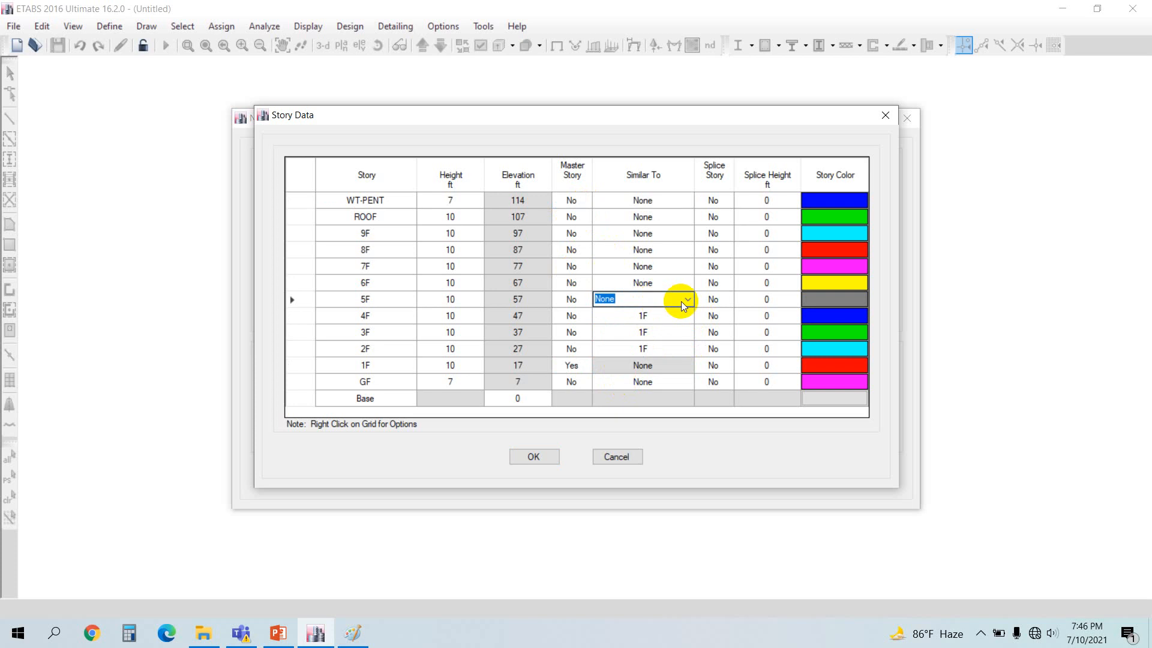
click(686, 300)
click(627, 324)
Set stories 6F, 7F, 8F and 9F as similar to 1F and accept the story data
click(638, 284)
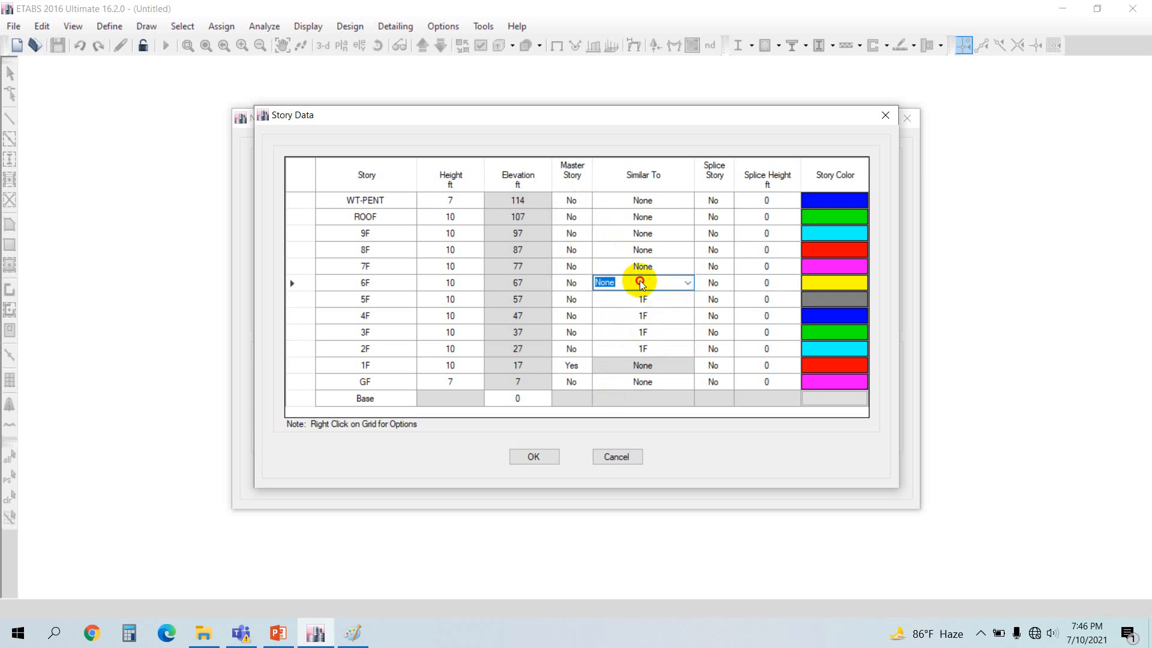
click(687, 282)
click(641, 301)
click(635, 266)
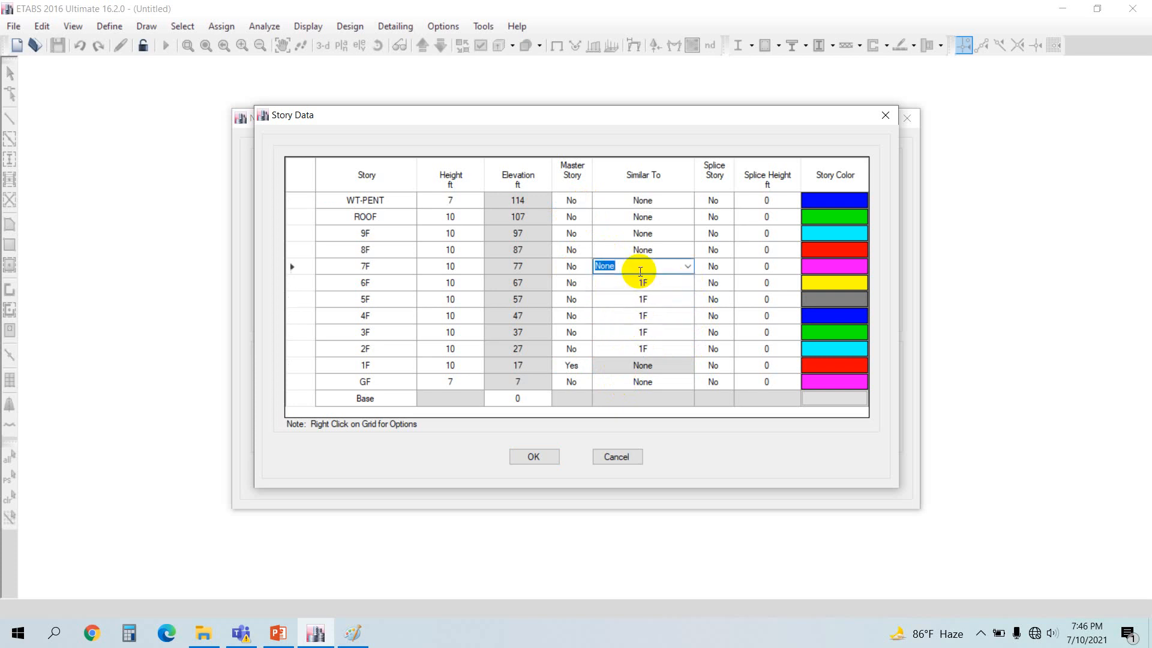
click(687, 266)
click(621, 292)
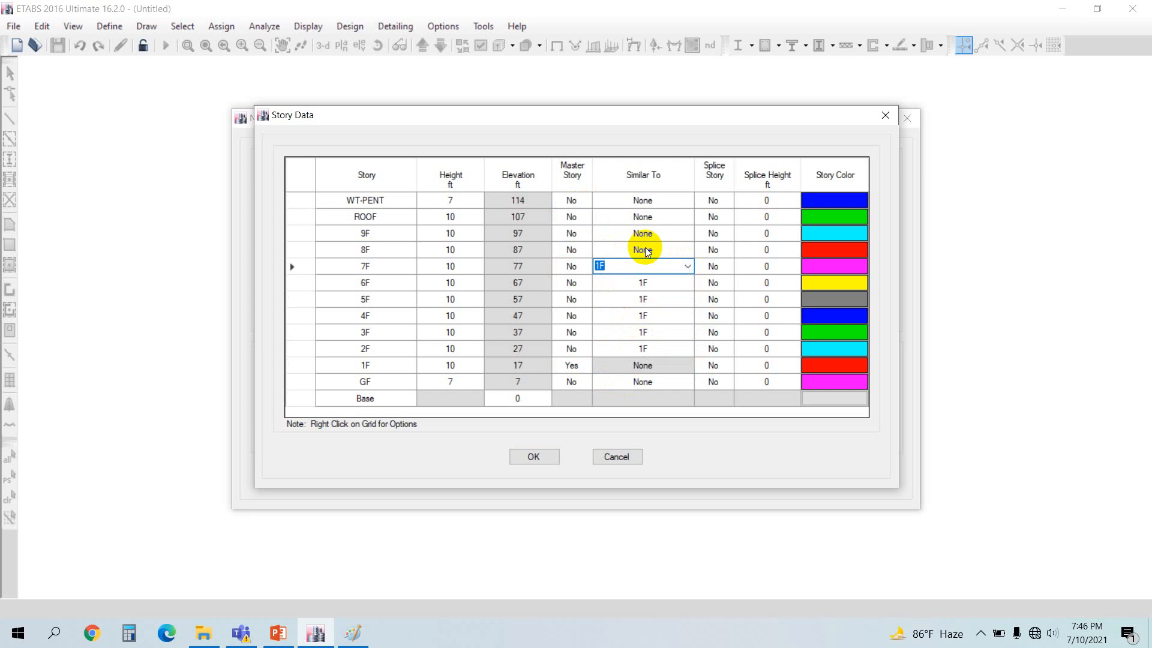
click(645, 248)
click(687, 250)
click(638, 275)
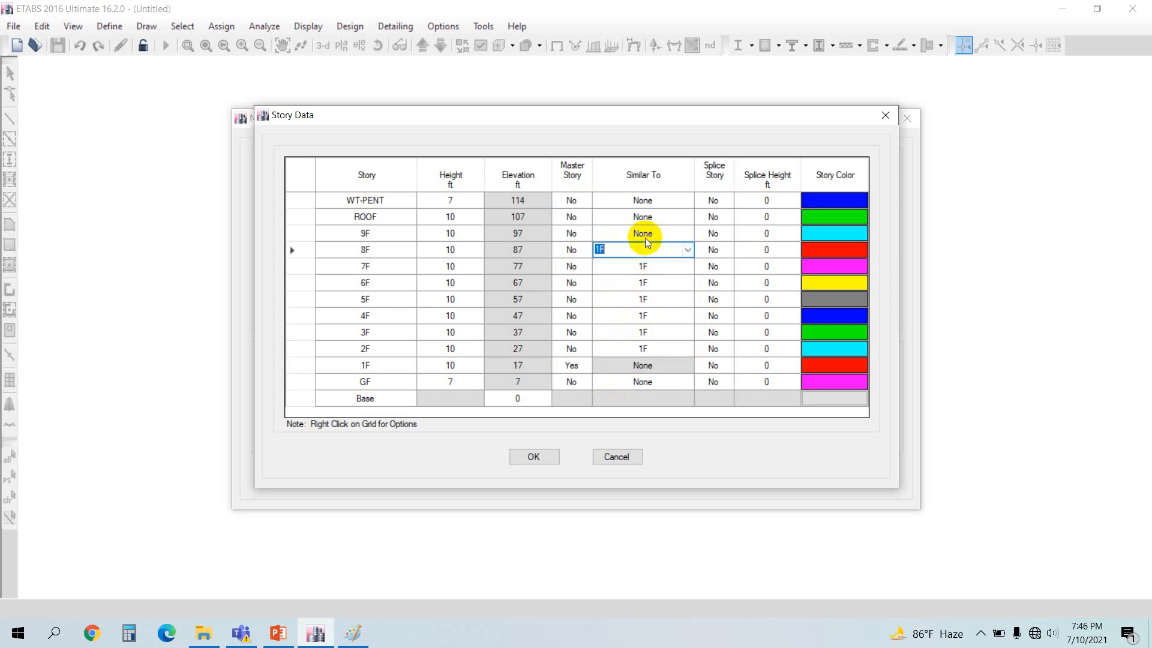
click(646, 233)
click(687, 233)
click(625, 257)
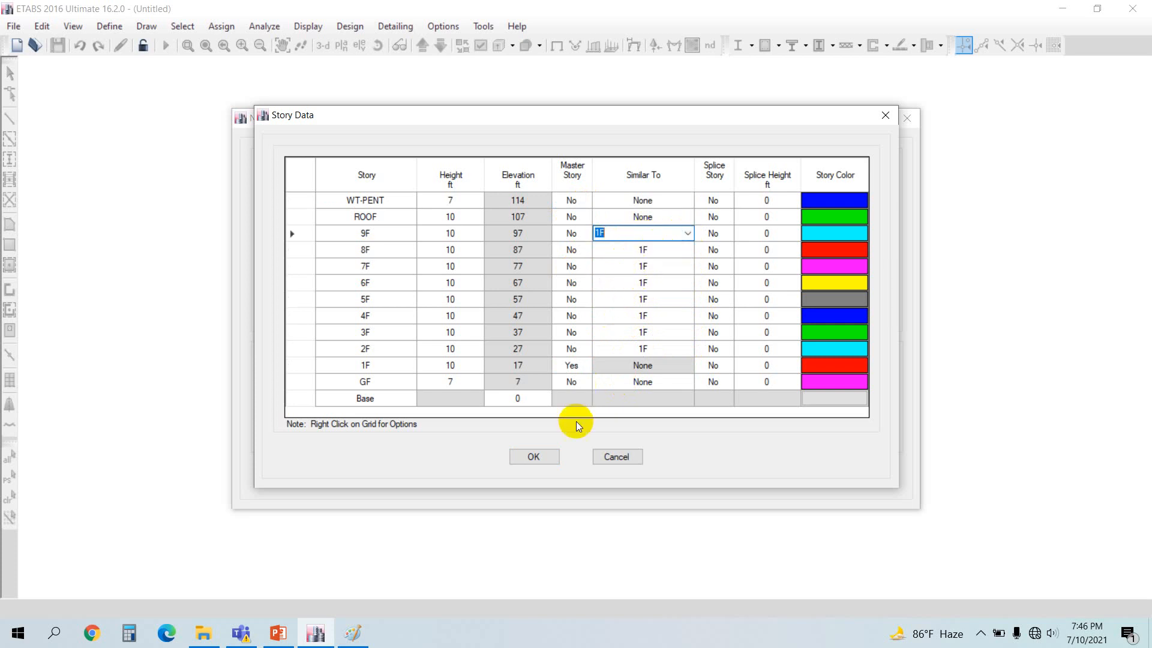
click(534, 457)
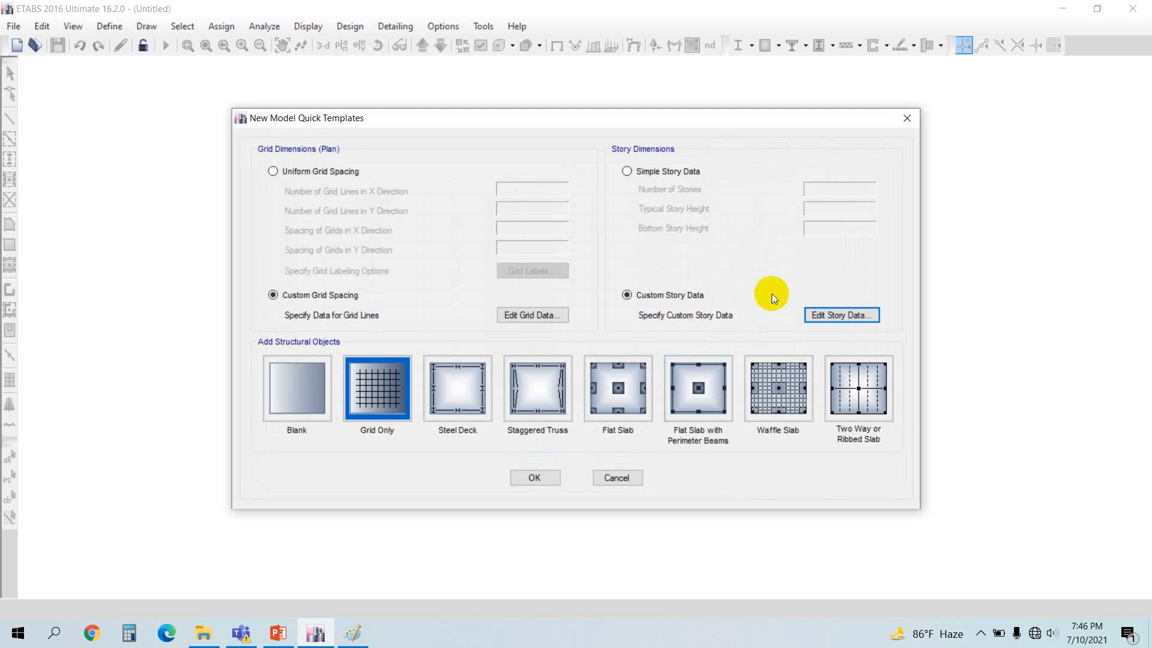
Recheck the grid data as spacing and the story data, and create the model with the Grid Only template
click(553, 319)
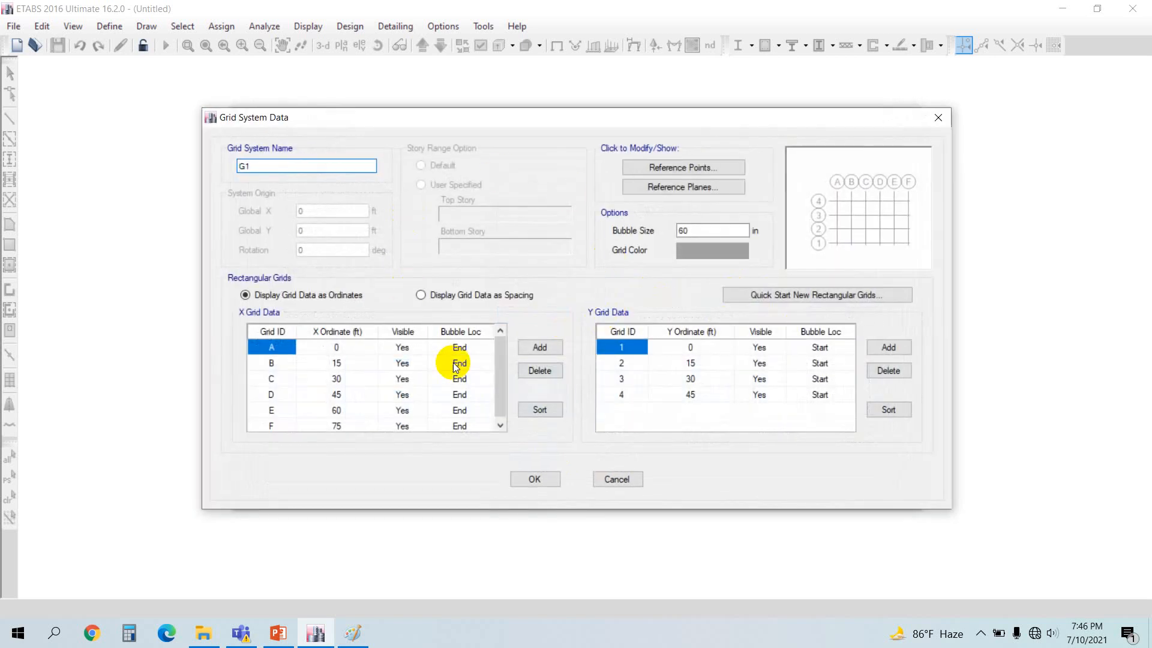
click(437, 295)
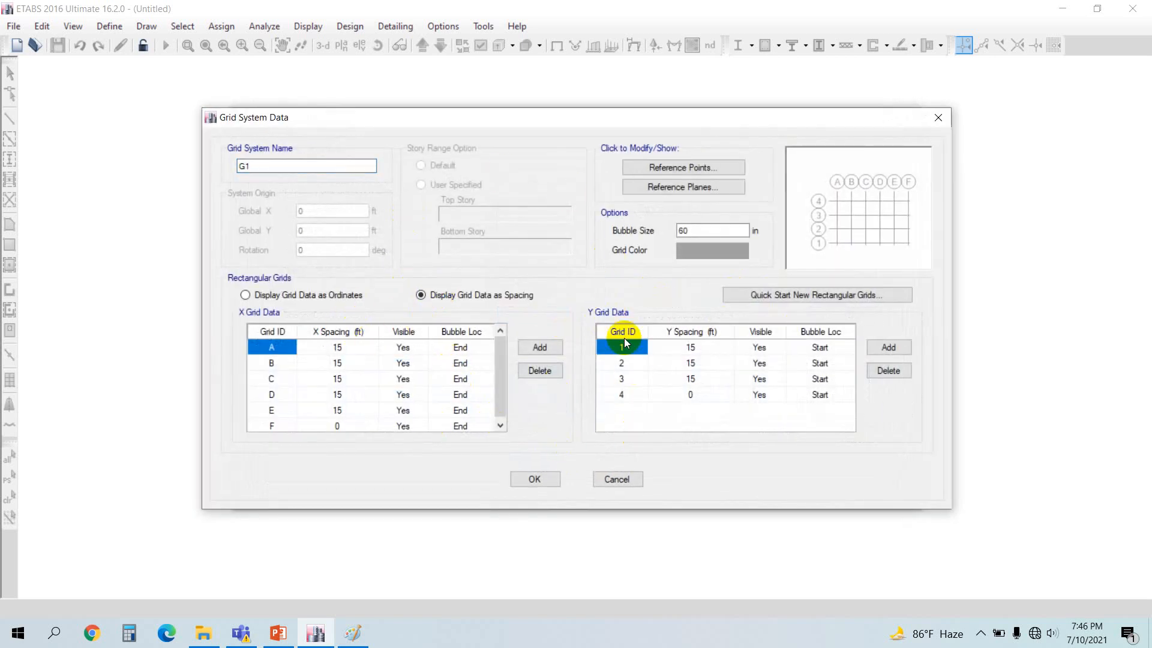
click(542, 486)
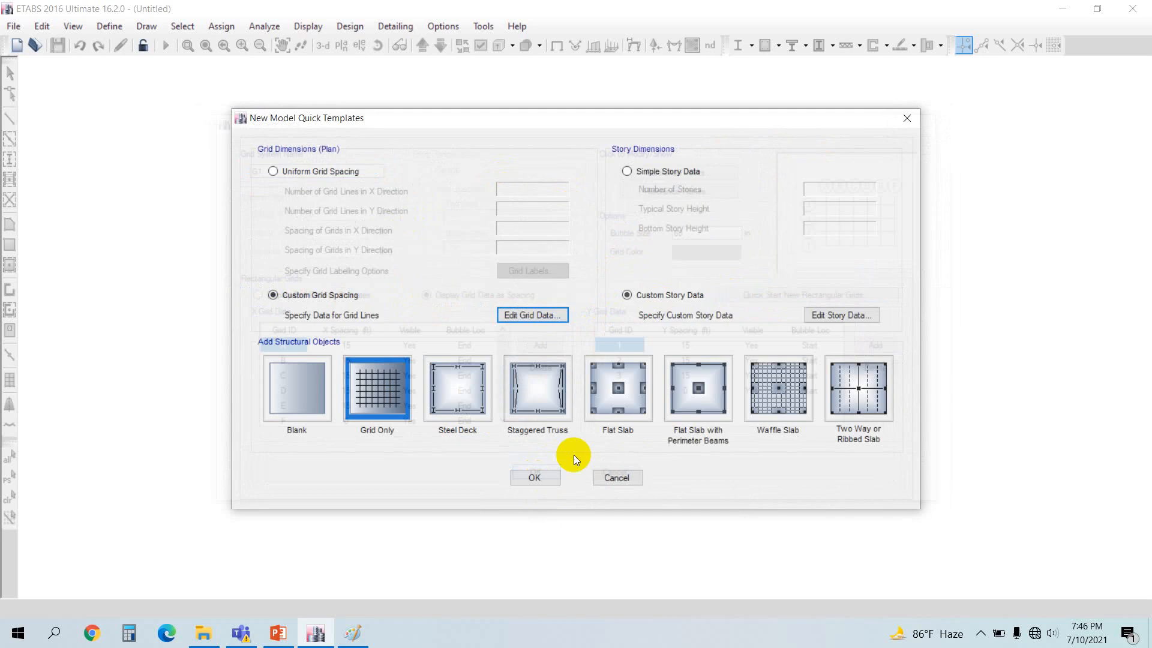
click(825, 315)
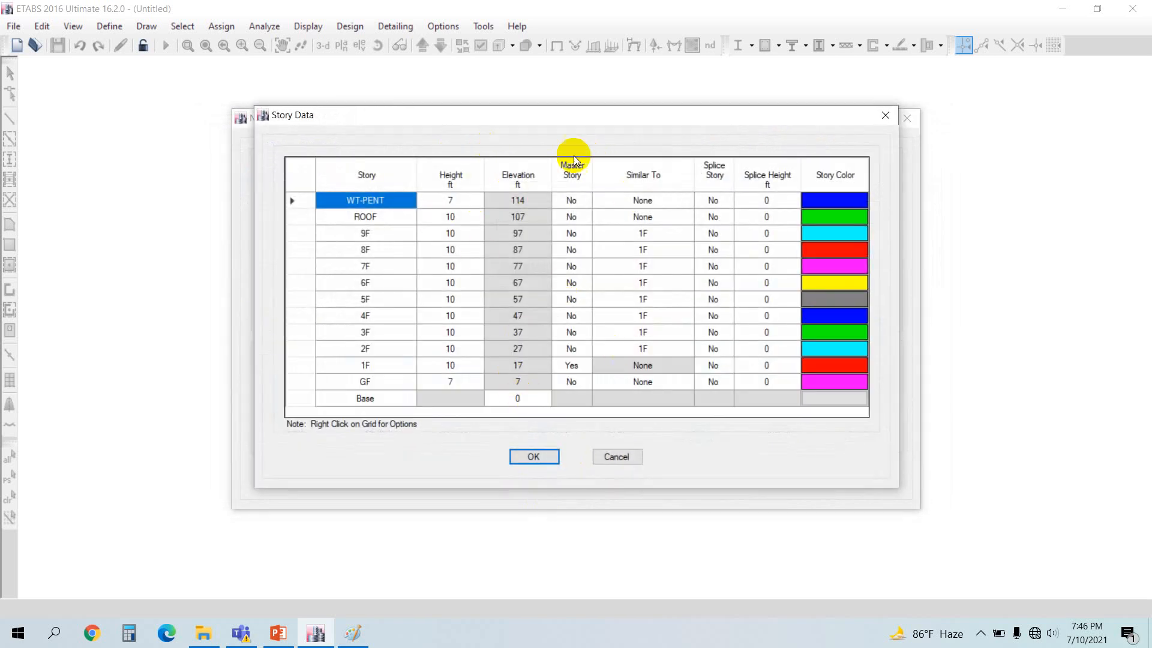
click(534, 457)
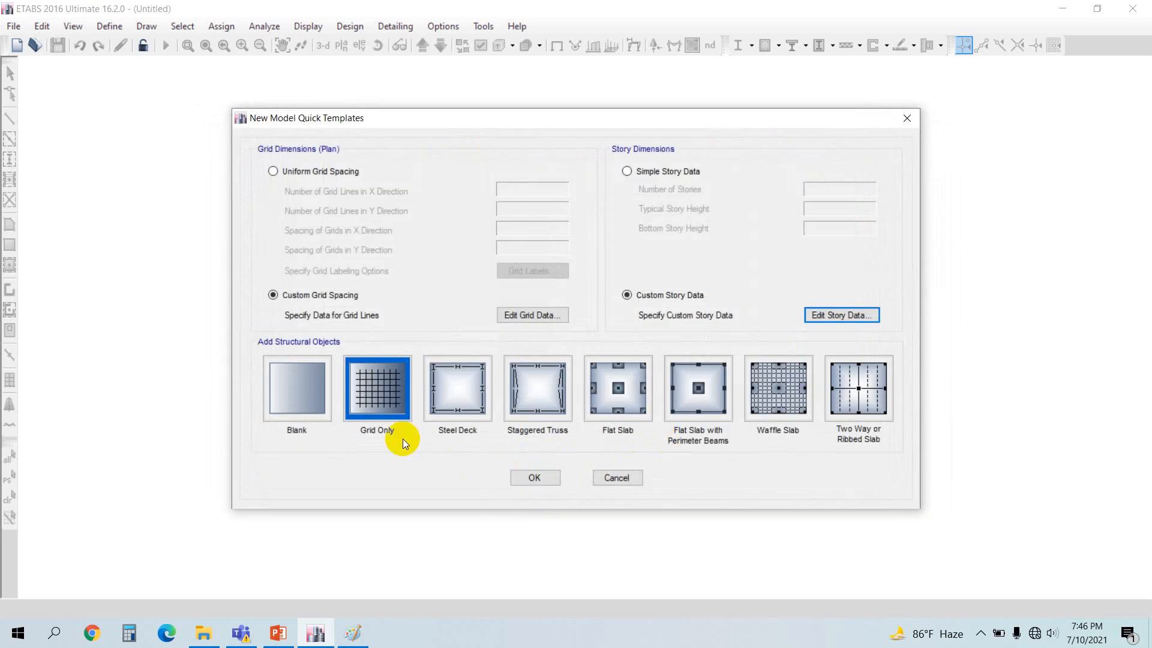
click(372, 394)
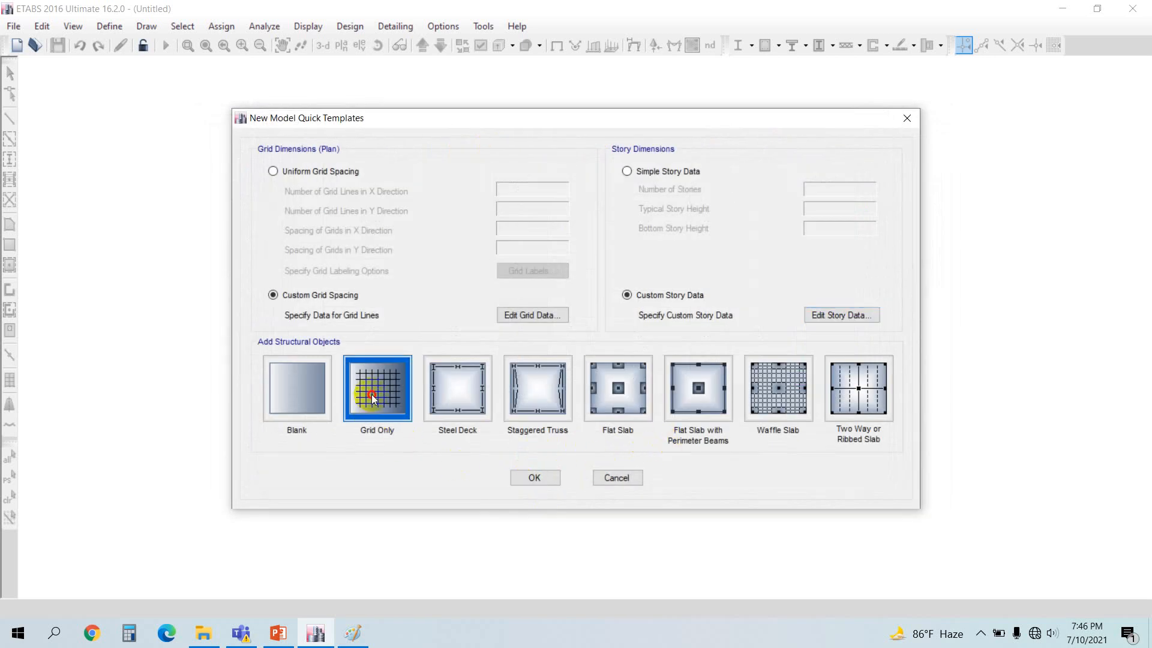
click(535, 478)
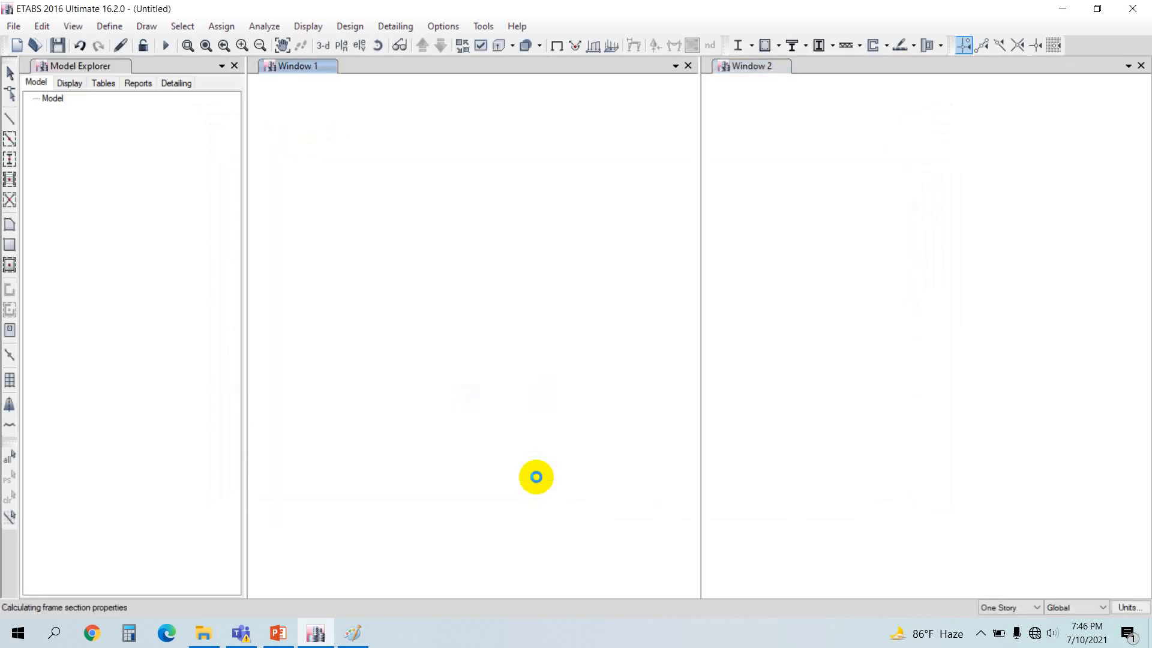